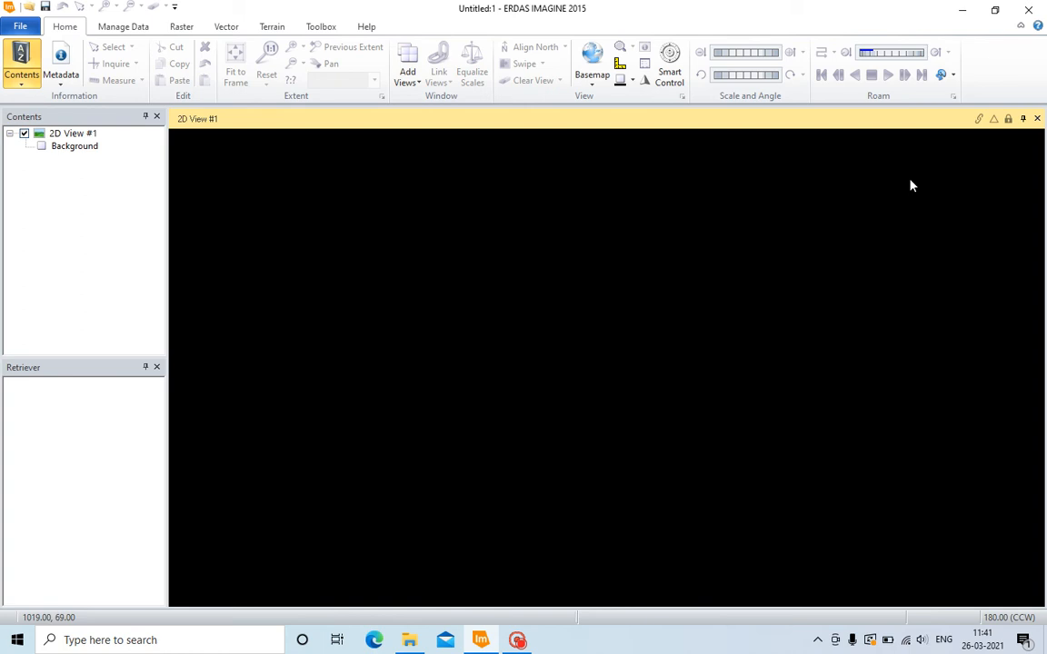
# Switch to File Explorer and open the folder LT05_L1TP_137042_20000119_20161215_01_T1.tar inside testing\sh on drive D.
pyautogui.click(964, 7)
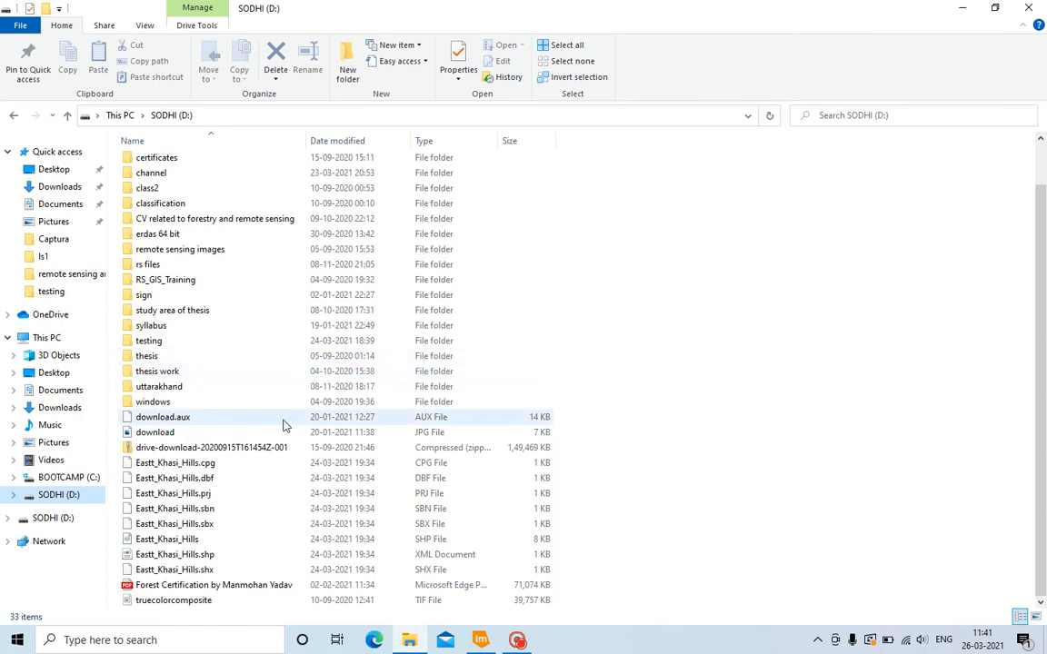
pyautogui.doubleClick(257, 345)
pyautogui.doubleClick(167, 187)
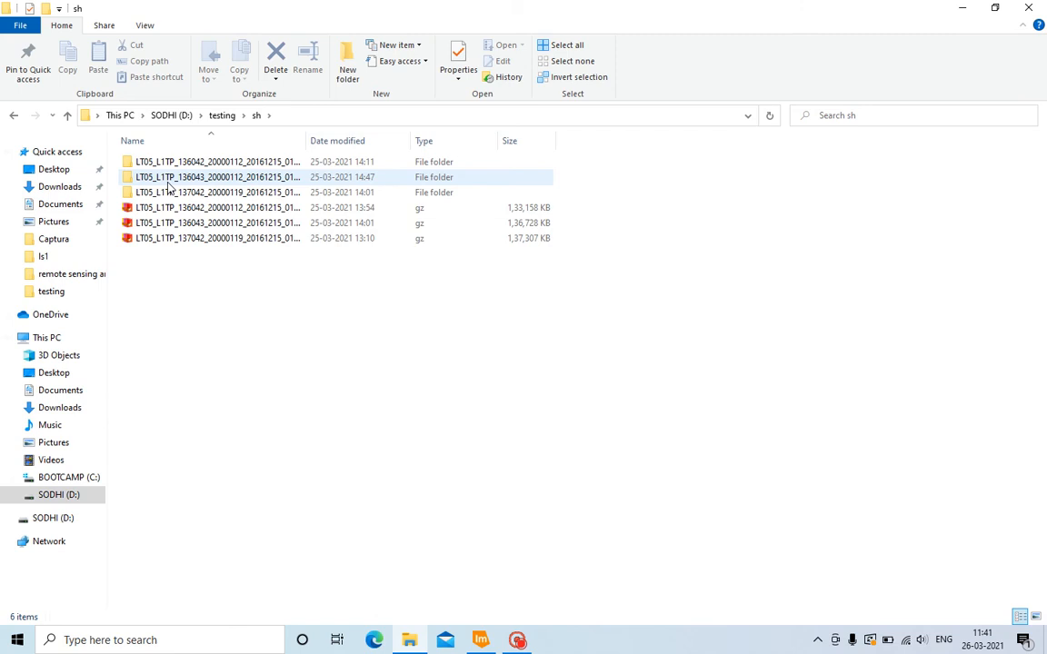
pyautogui.doubleClick(173, 194)
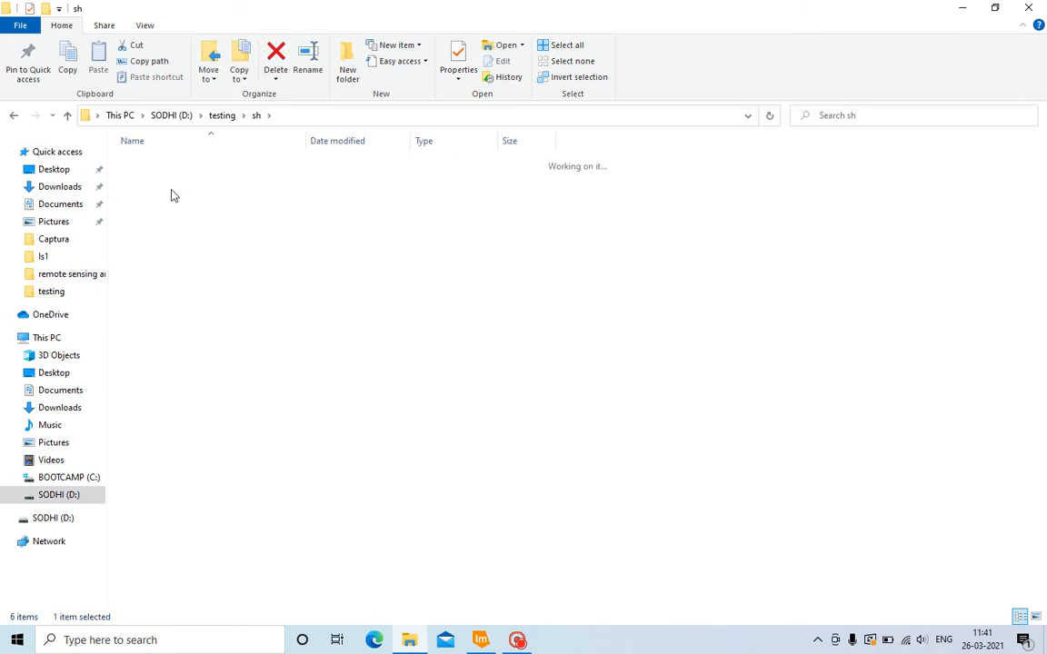
pyautogui.click(517, 639)
pyautogui.click(294, 54)
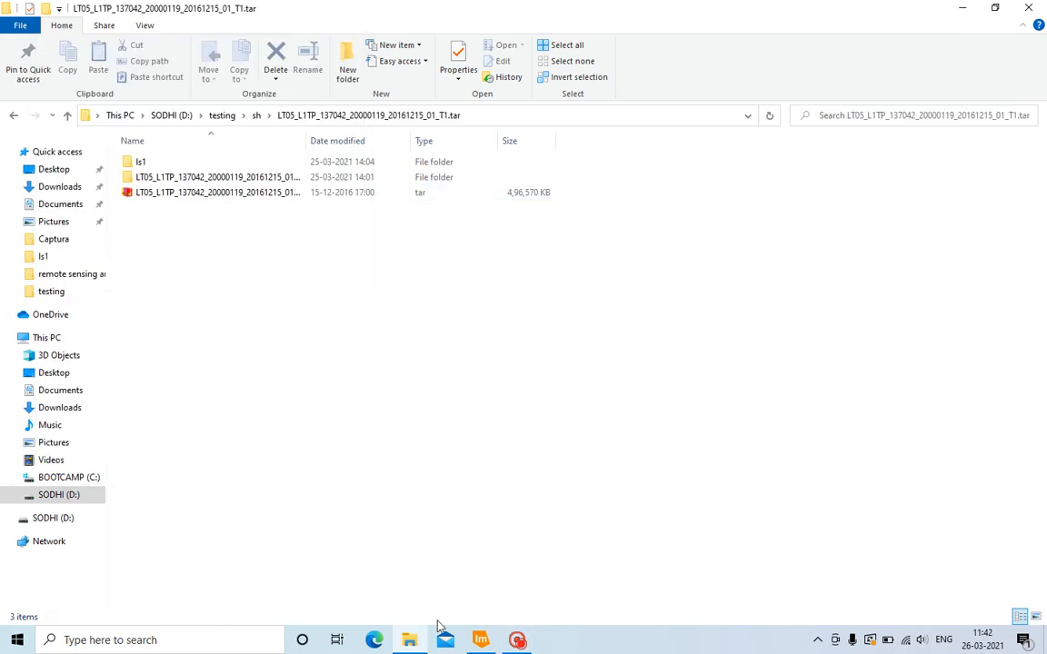
# Shrink the ERDAS IMAGINE window over File Explorer and load the ls1 image from the ls1 folder into 2D View #1.
pyautogui.click(480, 640)
pyautogui.doubleClick(558, 17)
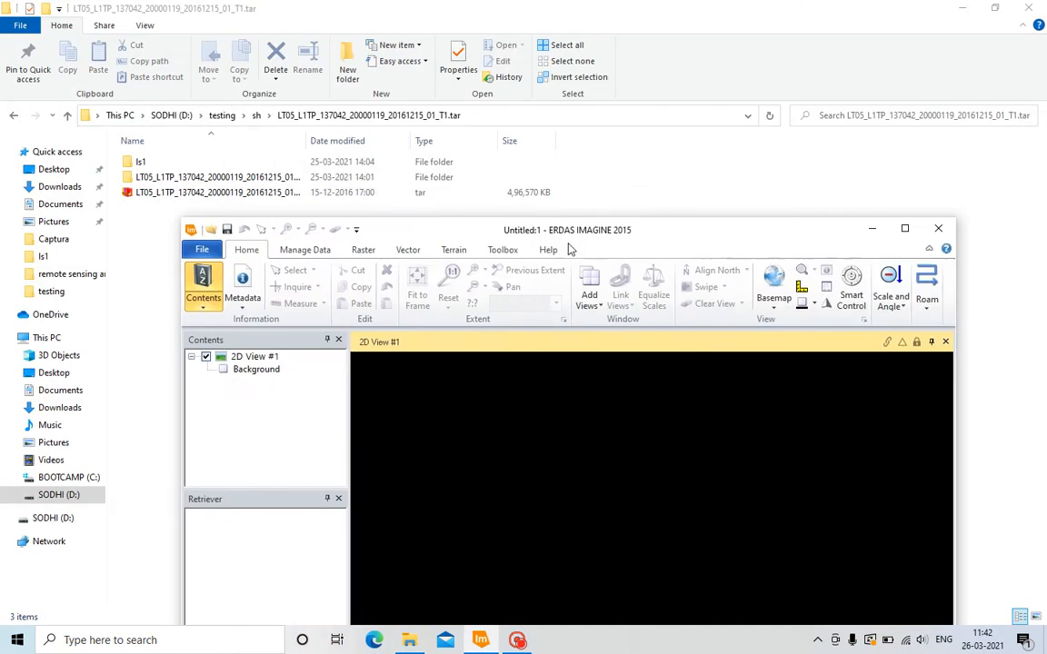
pyautogui.click(155, 161)
pyautogui.doubleClick(155, 161)
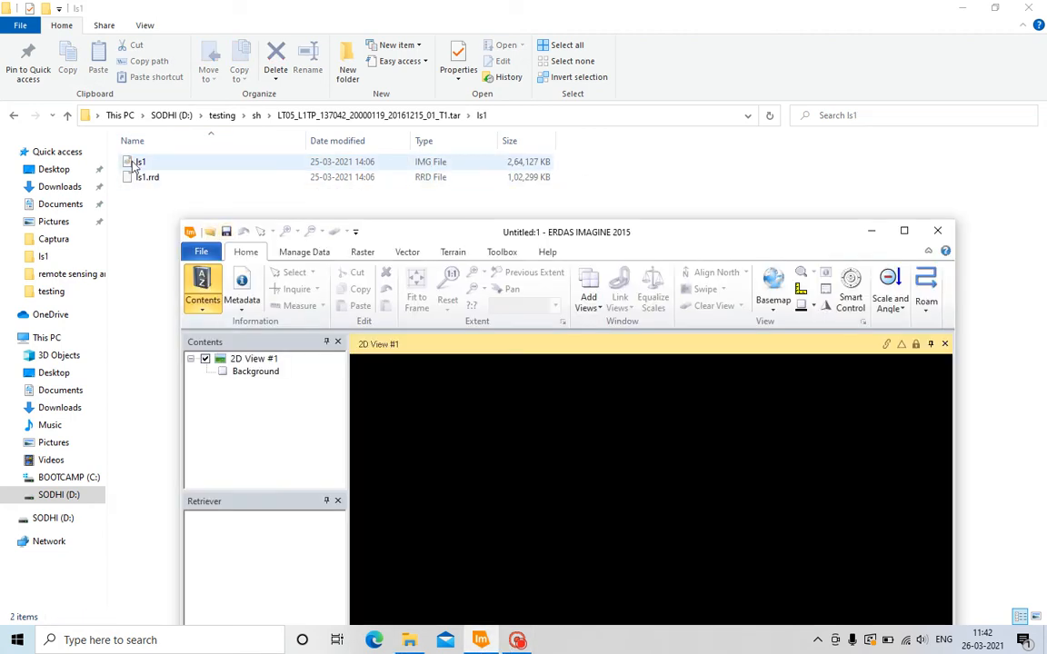
pyautogui.click(134, 163)
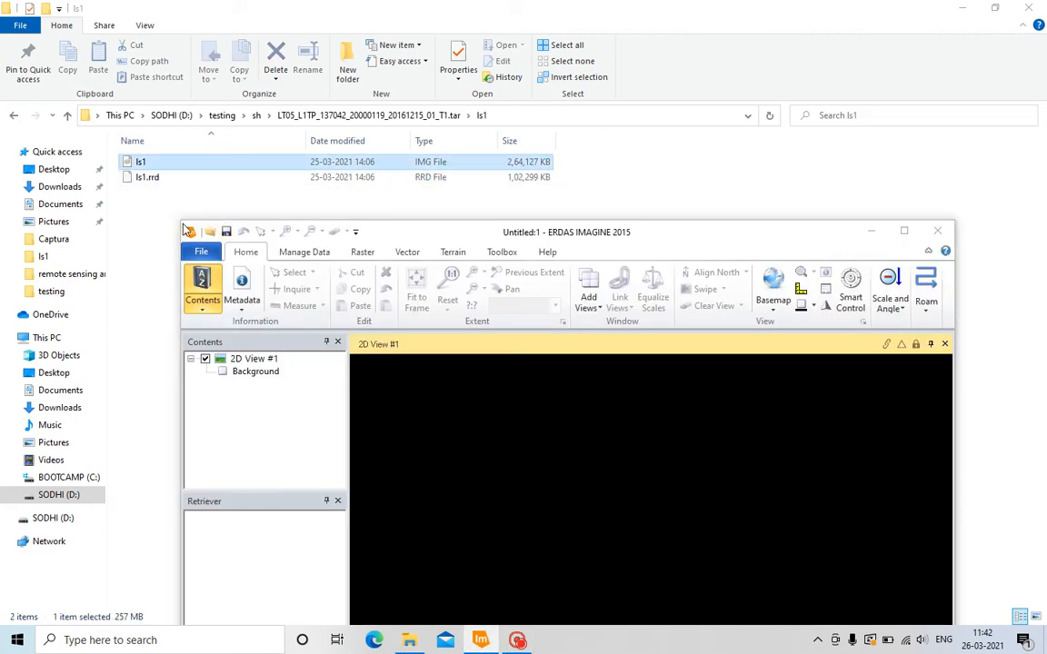
# In File Explorer, open the ls2 folder inside LT05_L1TP_136042_20000112_20161215_01_T1.tar.
pyautogui.click(67, 115)
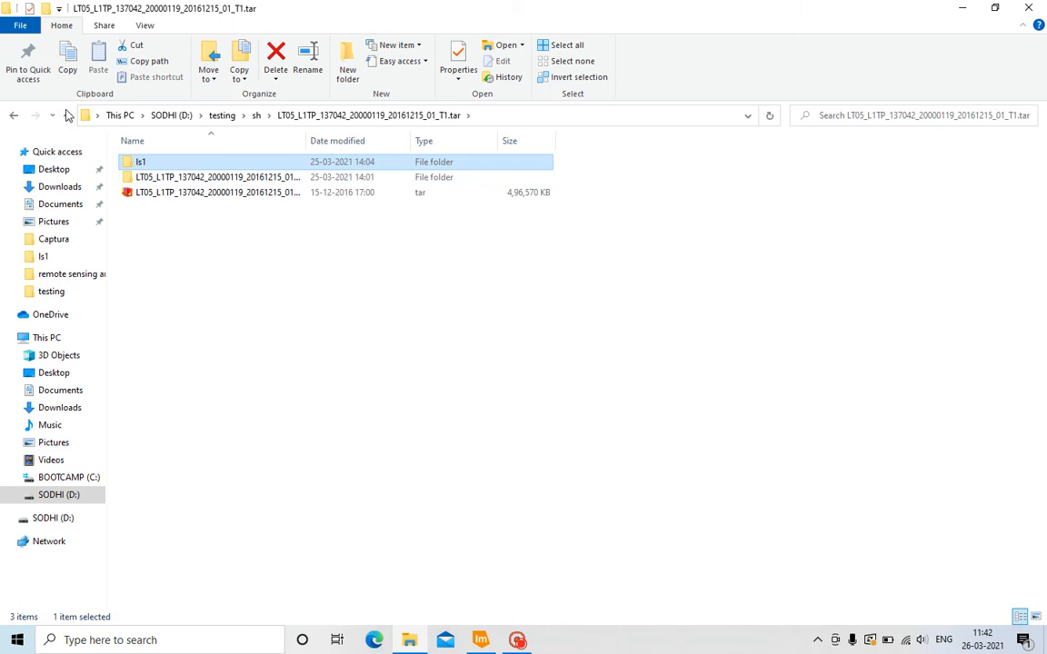
pyautogui.click(66, 115)
pyautogui.doubleClick(136, 161)
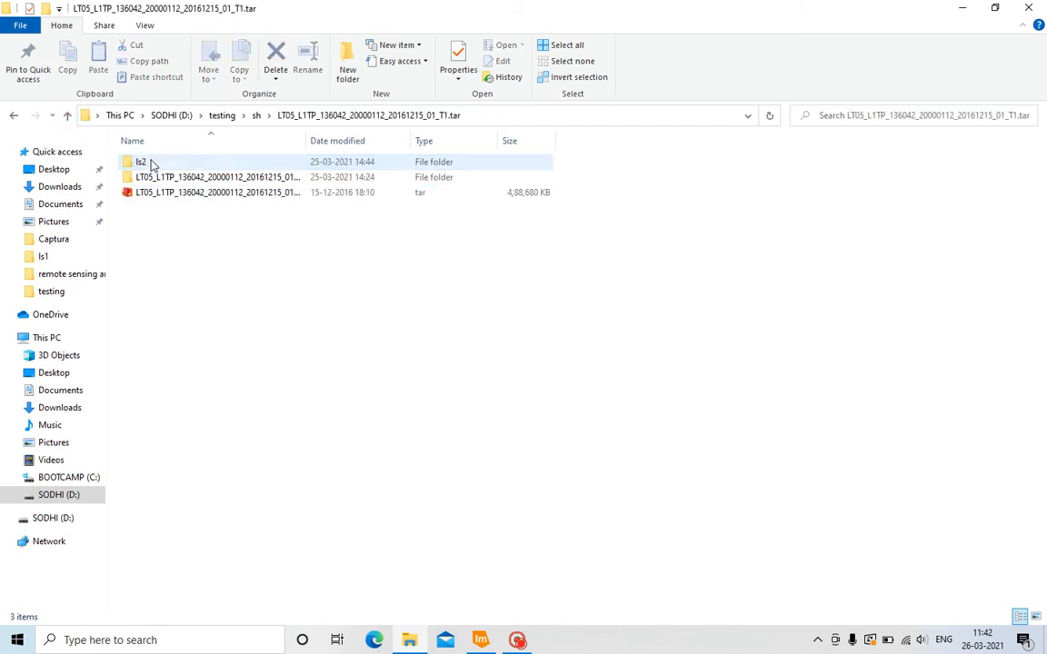
pyautogui.click(481, 640)
pyautogui.click(164, 165)
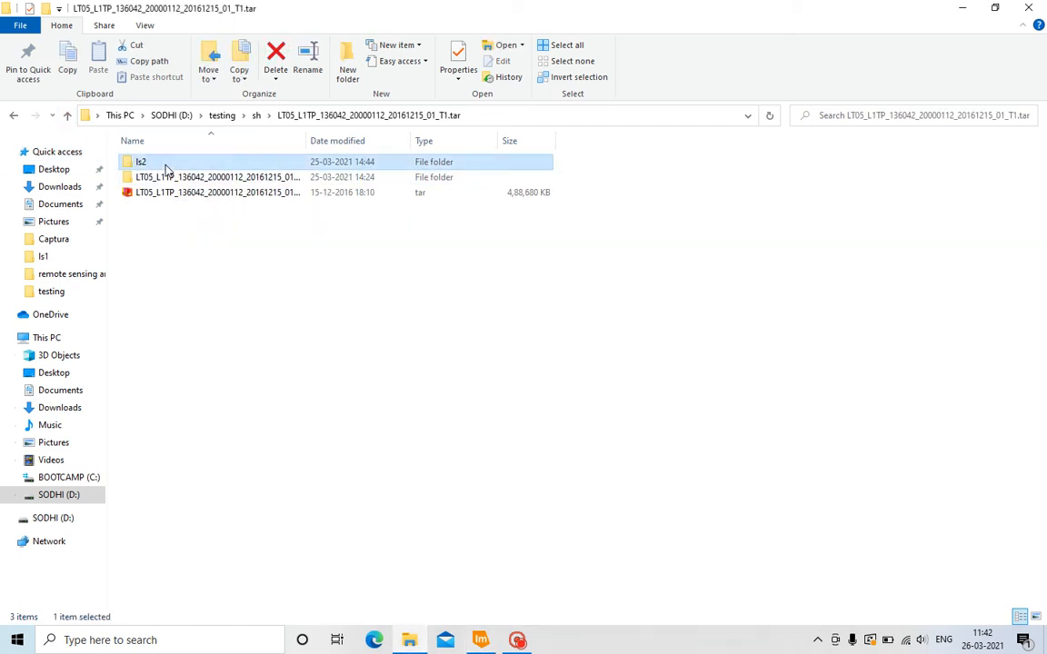
pyautogui.doubleClick(166, 167)
# Load the ls2 image into ERDAS IMAGINE's 2D View #1 alongside ls1.img and fit both scenes to the frame.
pyautogui.click(479, 640)
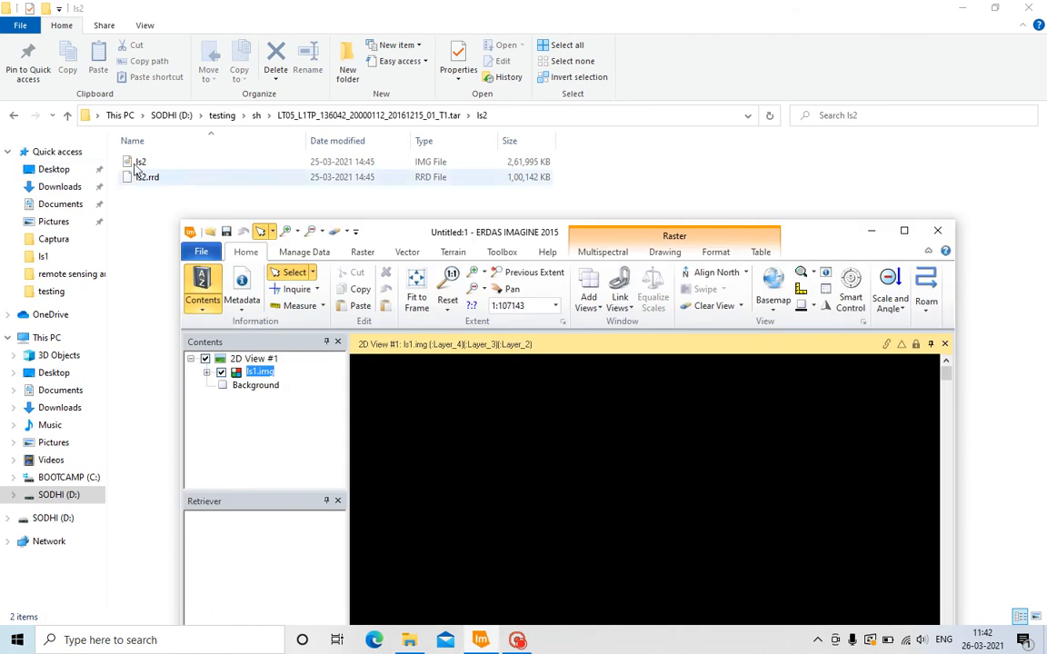
pyautogui.moveTo(138, 163); pyautogui.dragTo(536, 311)
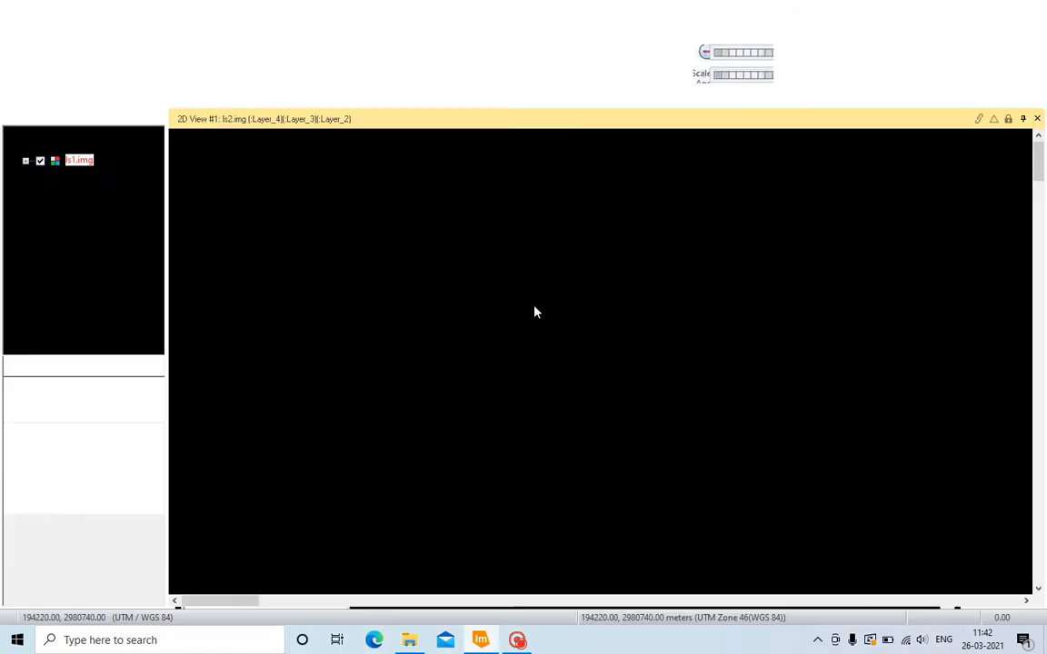
pyautogui.rightClick(465, 287)
pyautogui.click(528, 483)
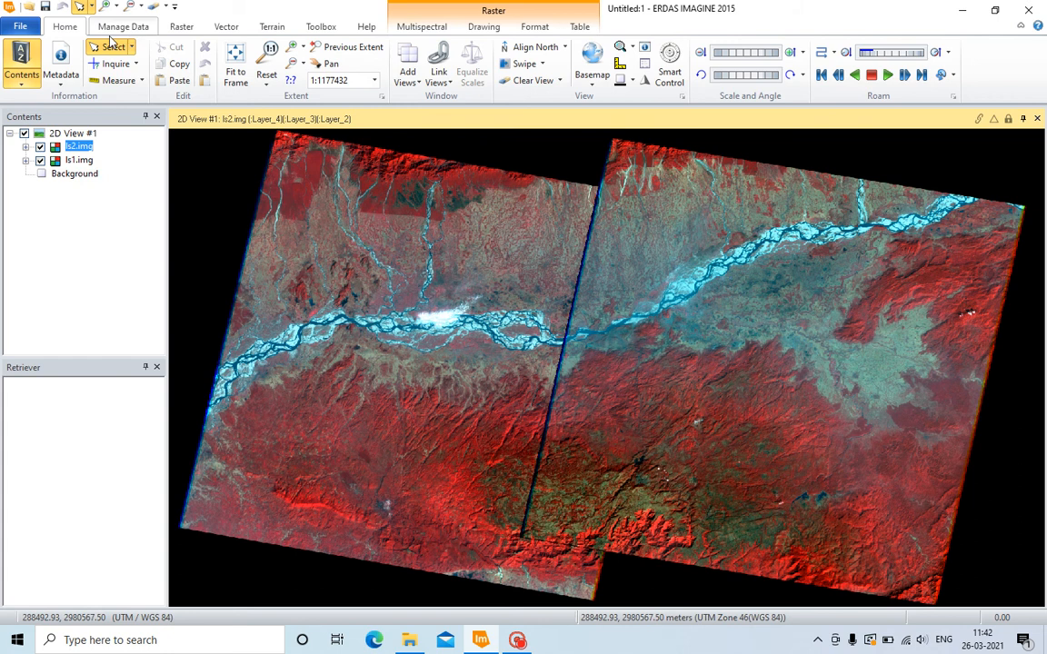
# Start MosaicPro and open its Add Images dialog.
pyautogui.click(181, 27)
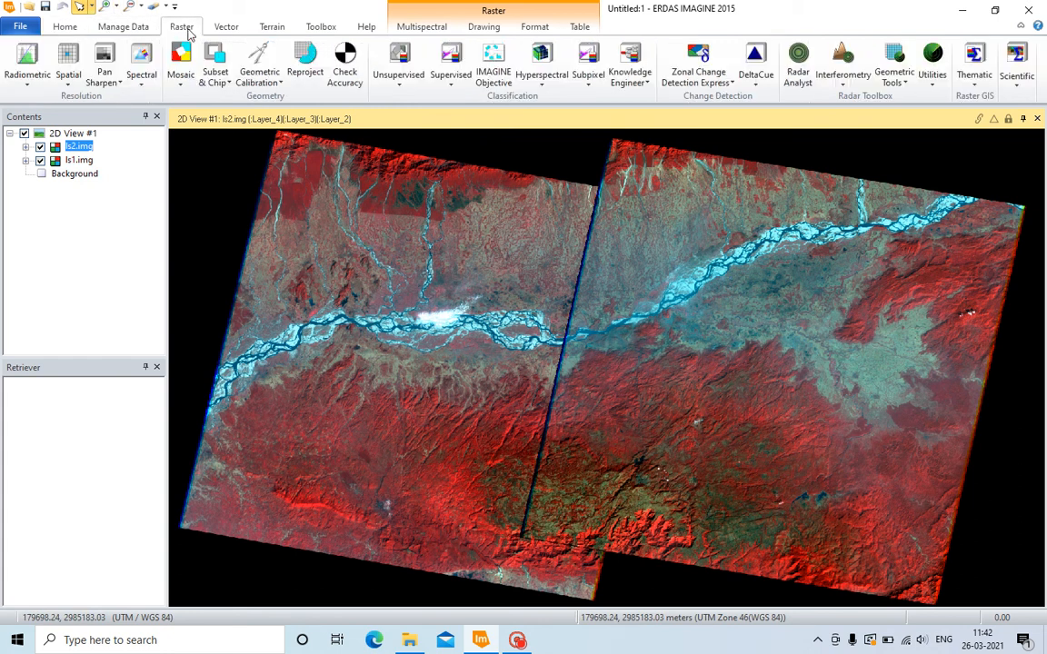
pyautogui.click(179, 86)
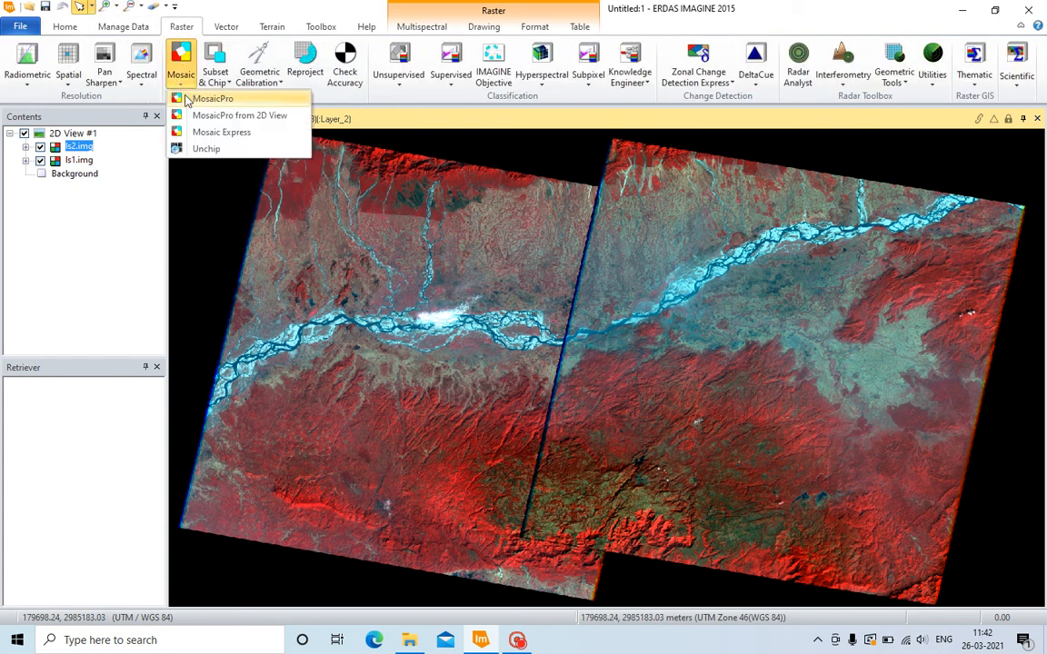
pyautogui.click(187, 100)
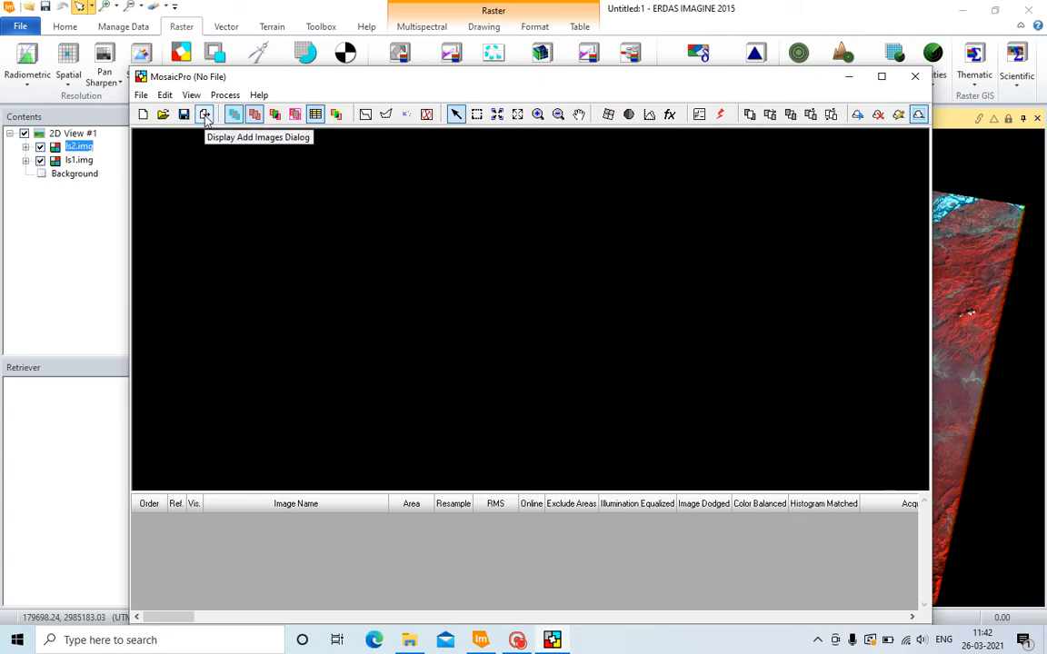
pyautogui.click(206, 117)
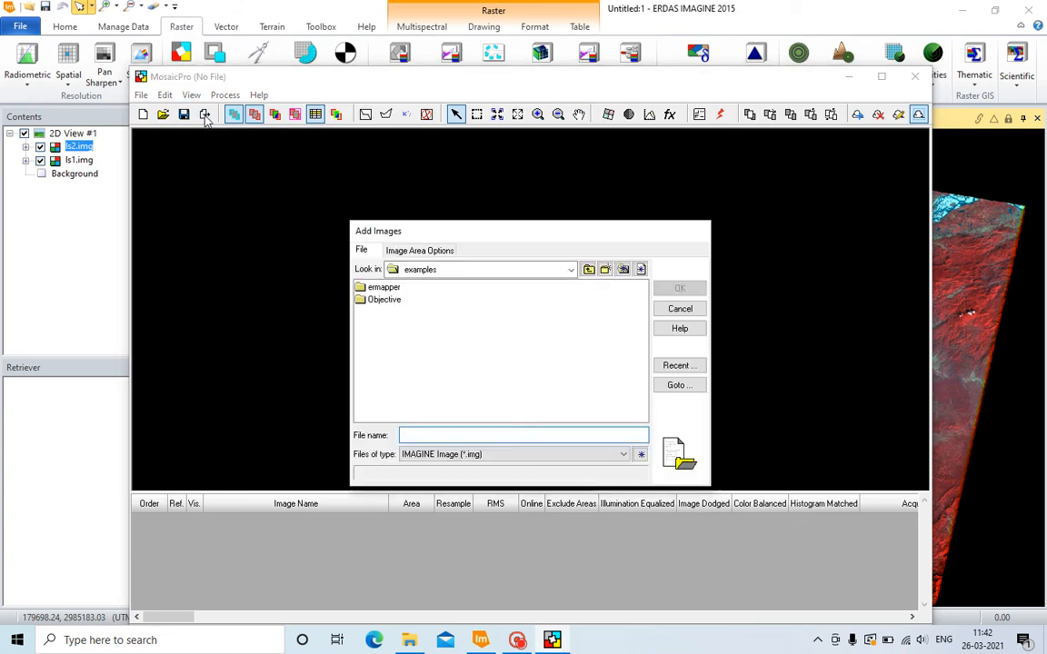
pyautogui.moveTo(441, 232); pyautogui.dragTo(437, 204)
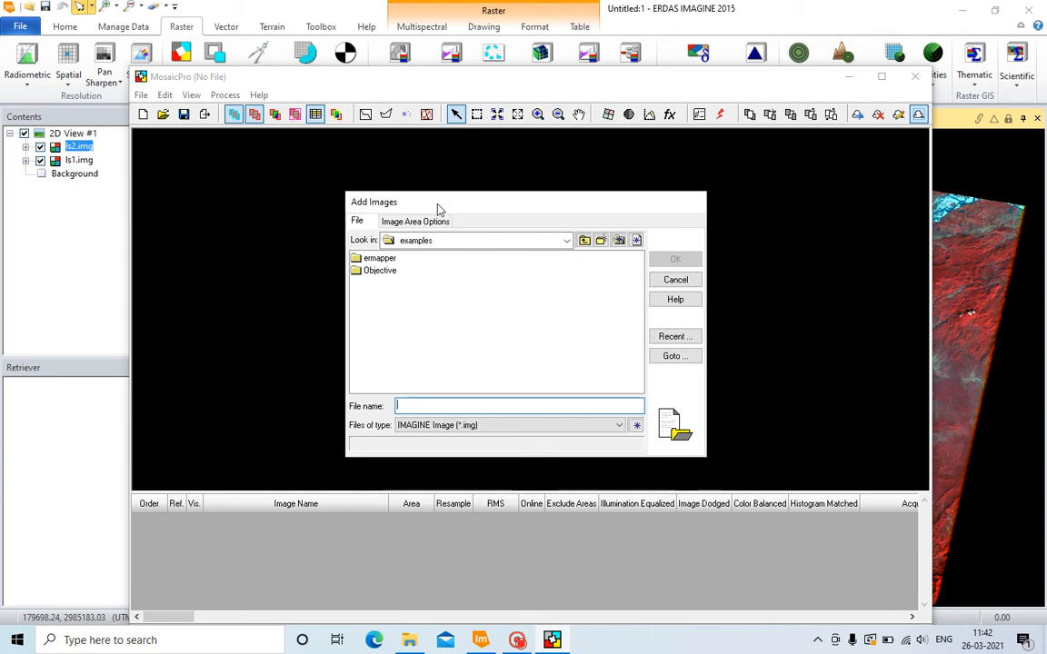
# Choose ls1.img from the ls1 folder of the LT05_L1TP_137042 scene under testing\sh on drive D as the image to add.
pyautogui.click(585, 240)
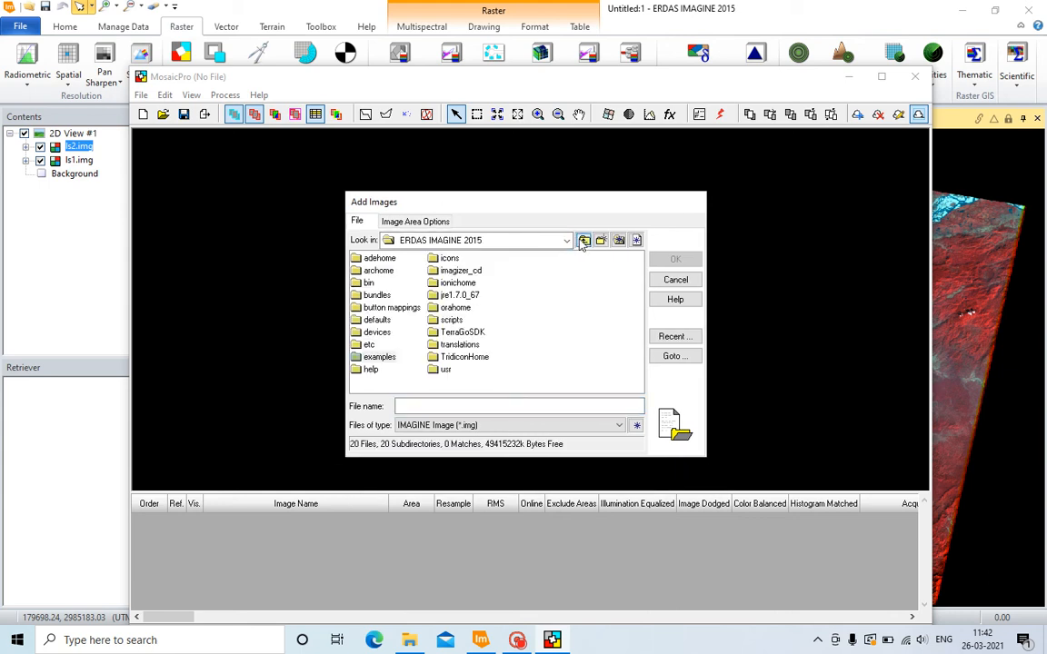
pyautogui.click(566, 242)
pyautogui.click(470, 305)
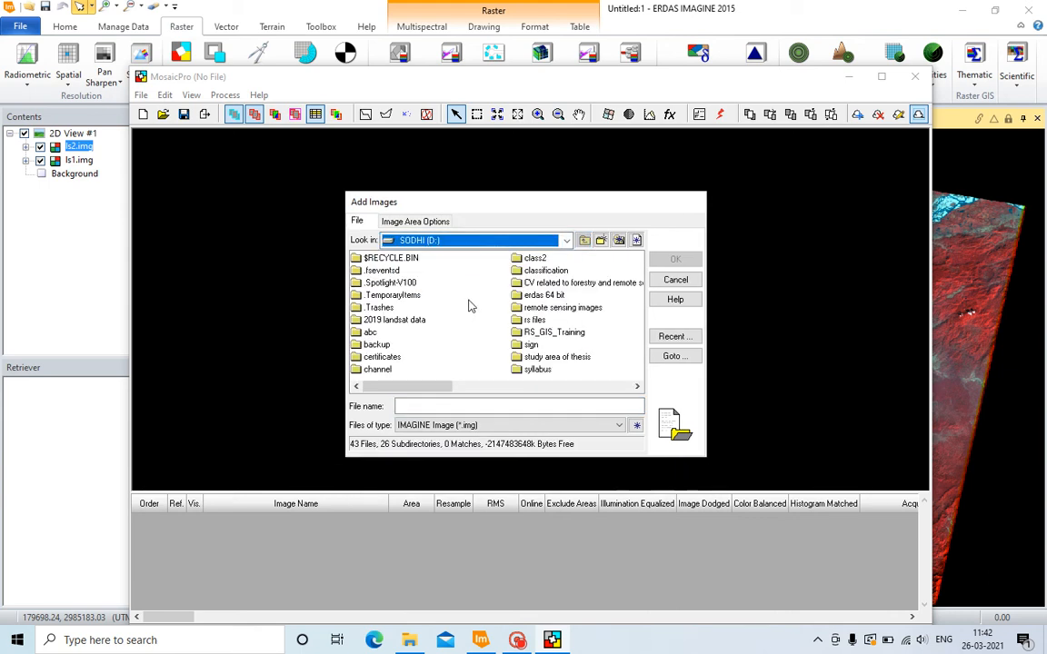
pyautogui.moveTo(417, 388); pyautogui.dragTo(520, 383)
pyautogui.doubleClick(536, 271)
pyautogui.doubleClick(370, 258)
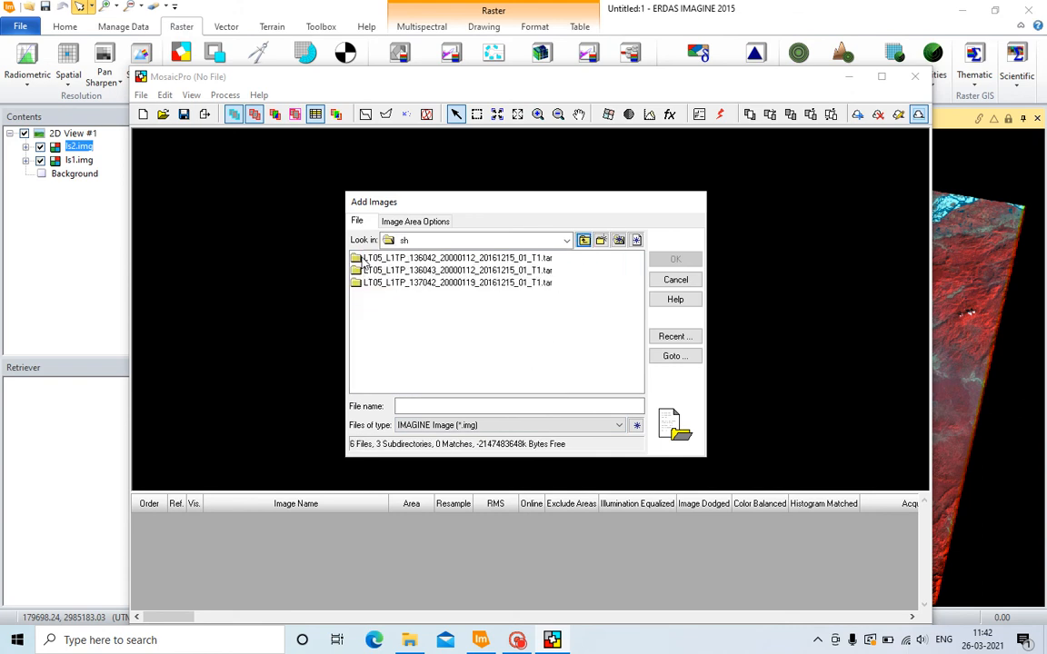
pyautogui.doubleClick(389, 283)
pyautogui.doubleClick(373, 259)
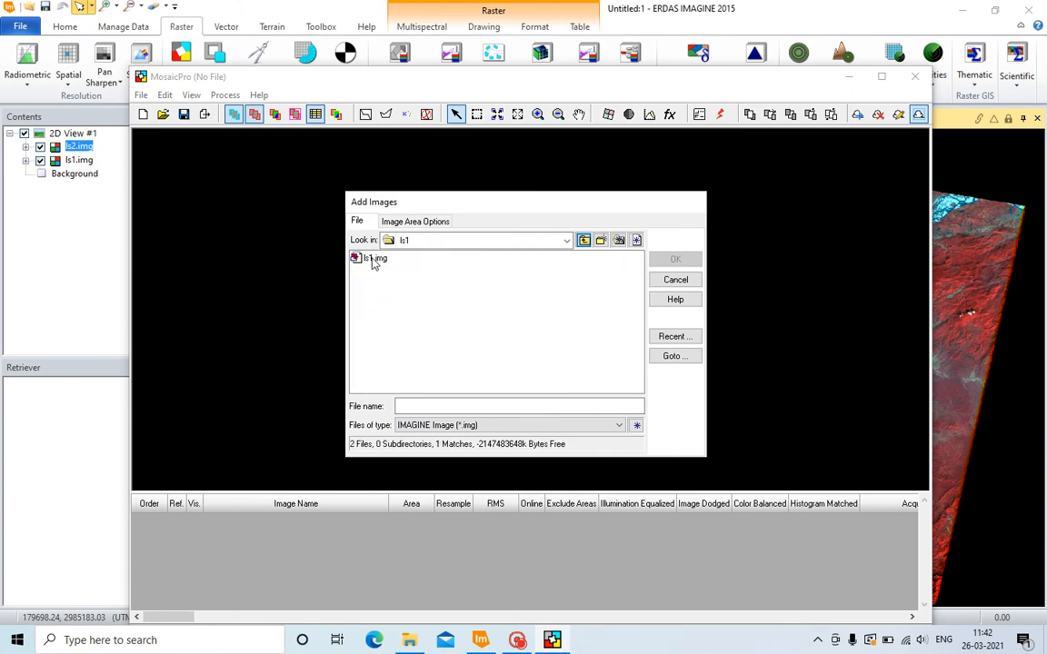
pyautogui.click(372, 259)
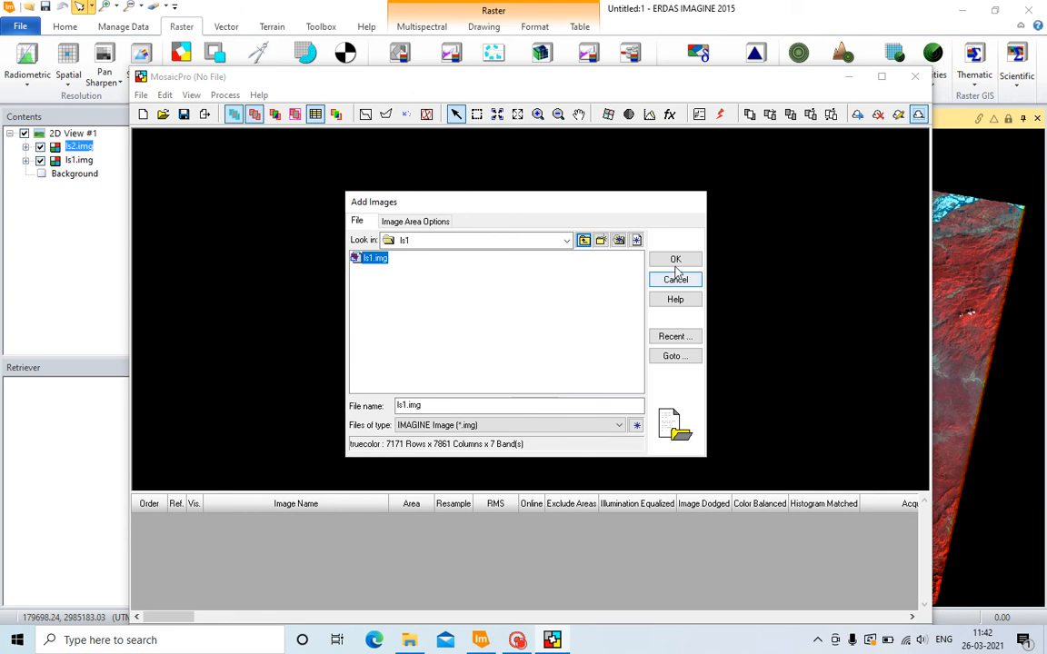
# Set the image area to Compute Active Area with the Edge boundary search type and add ls1.img to the mosaic.
pyautogui.click(386, 218)
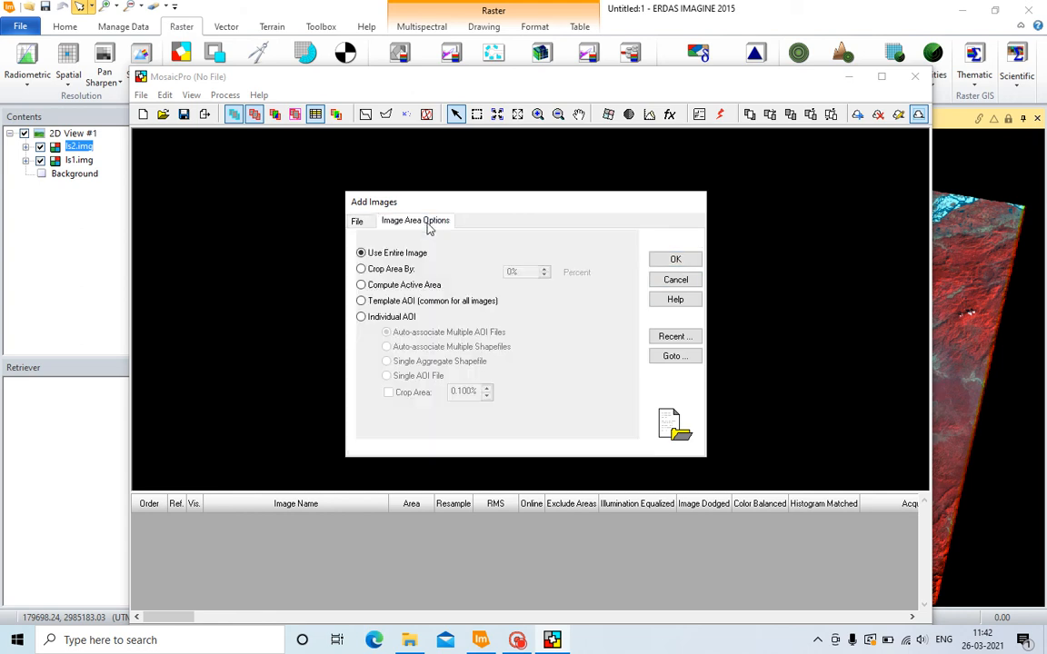
pyautogui.click(361, 285)
pyautogui.click(380, 413)
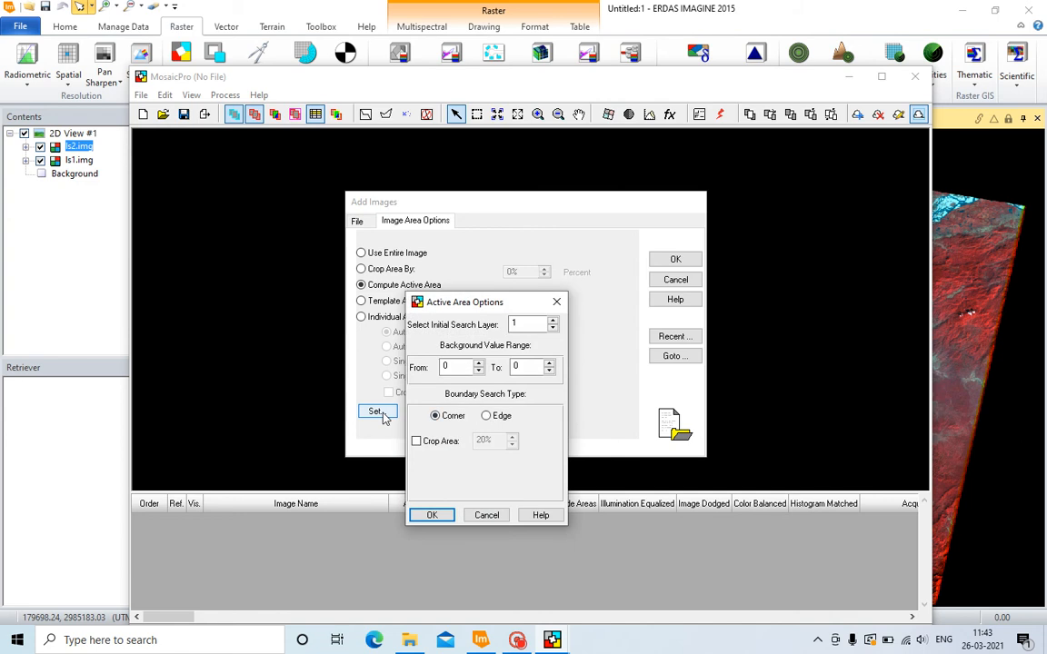
pyautogui.click(486, 415)
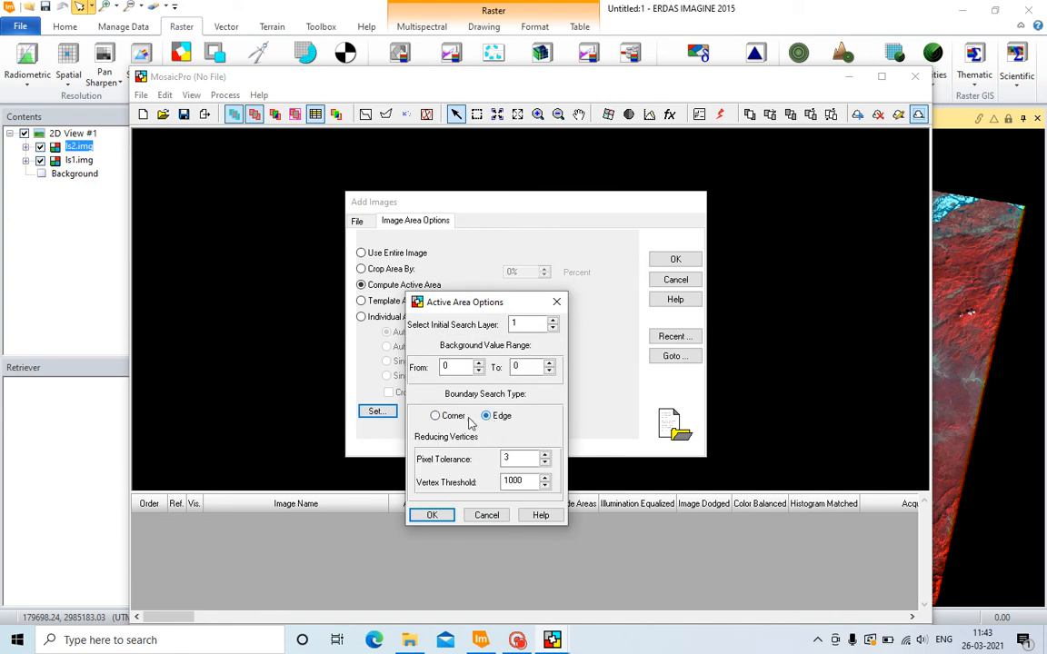
pyautogui.click(435, 515)
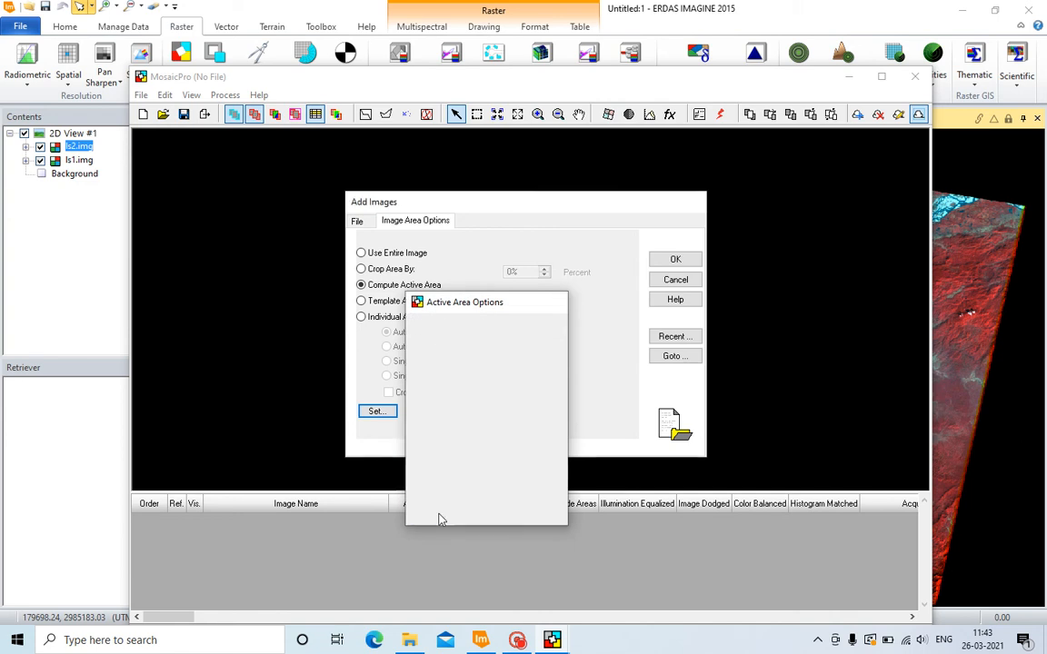
pyautogui.click(673, 261)
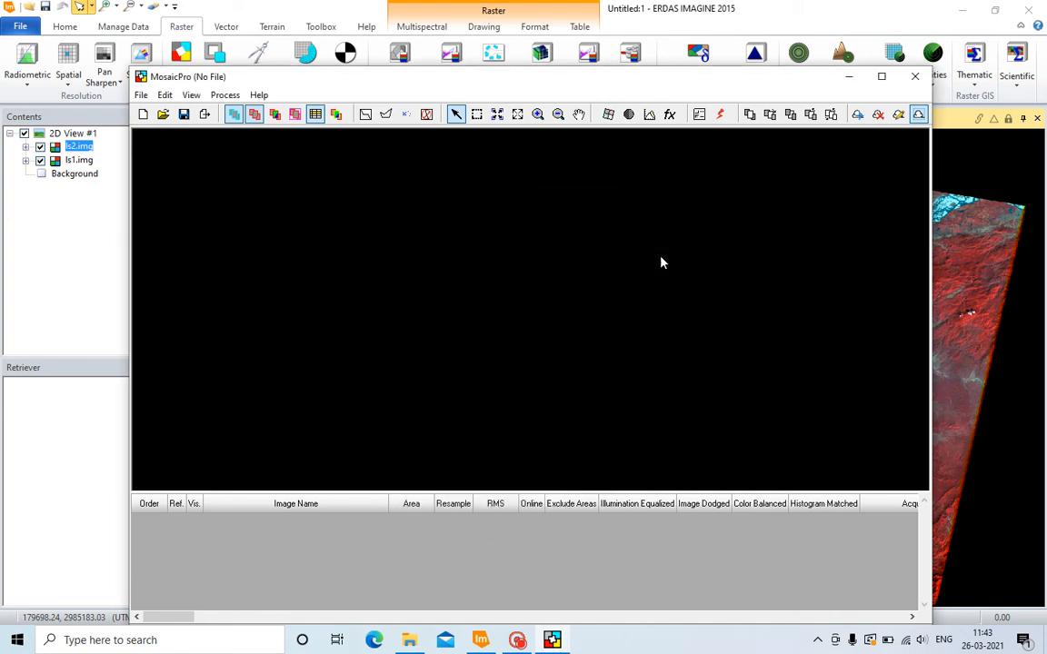
# Reopen the Add Images dialog and choose ls2.img from the ls2 folder of the LT05_L1TP_136042 scene.
pyautogui.click(205, 115)
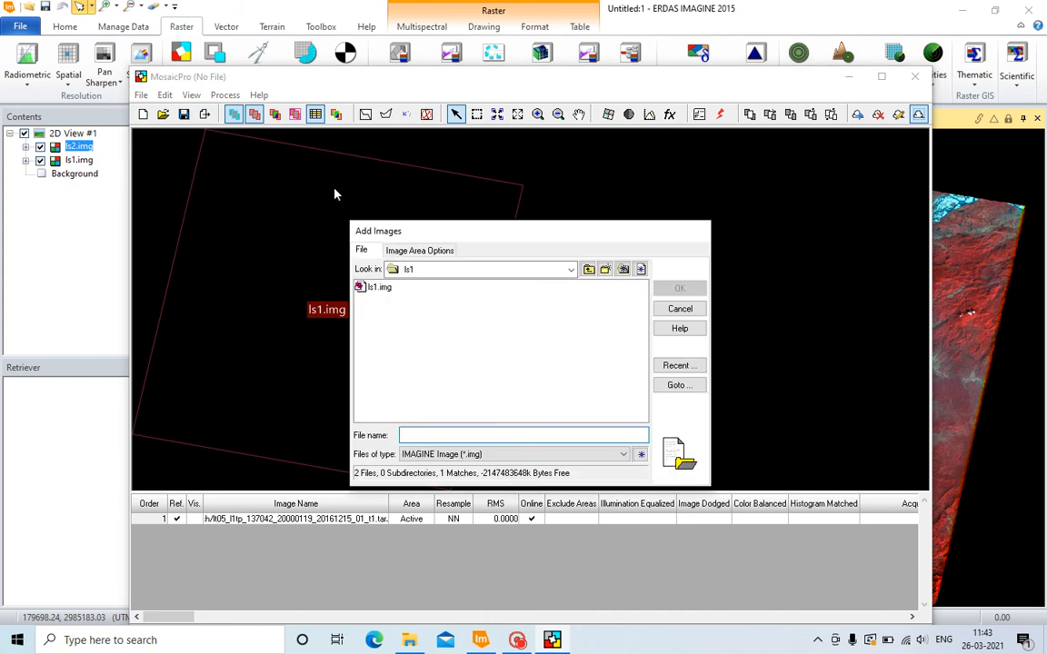
pyautogui.click(589, 270)
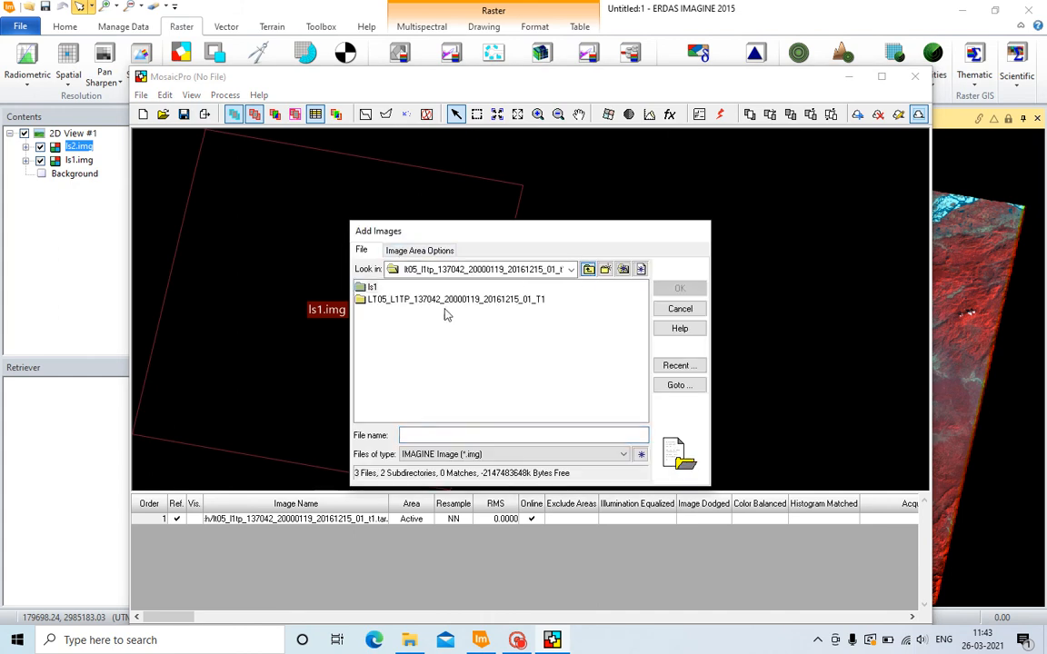
pyautogui.click(588, 270)
pyautogui.doubleClick(375, 287)
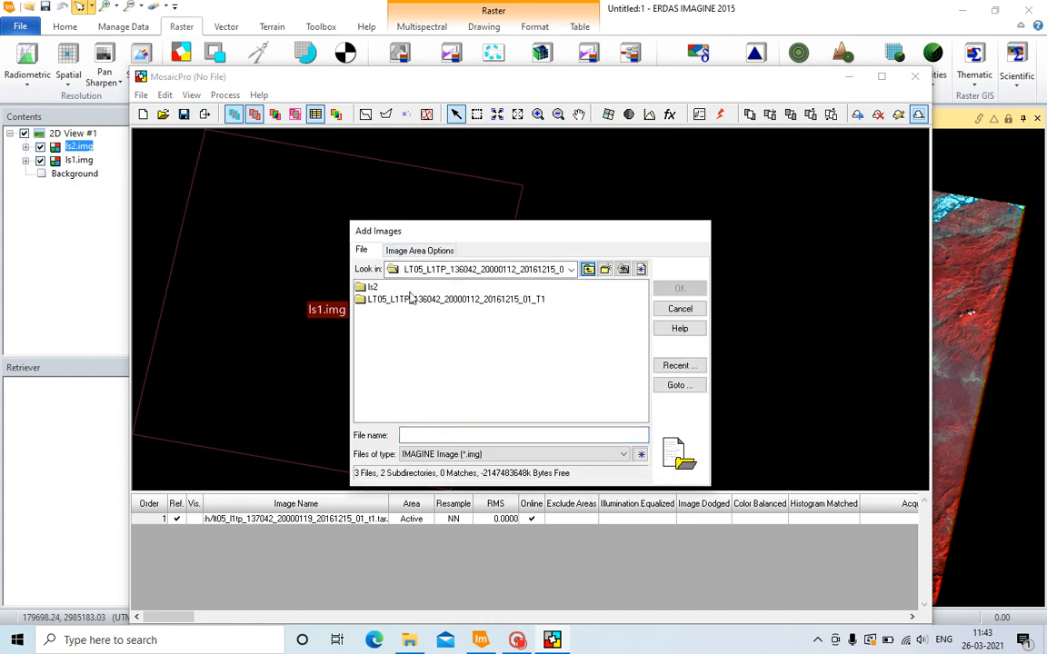
pyautogui.click(372, 288)
pyautogui.doubleClick(373, 288)
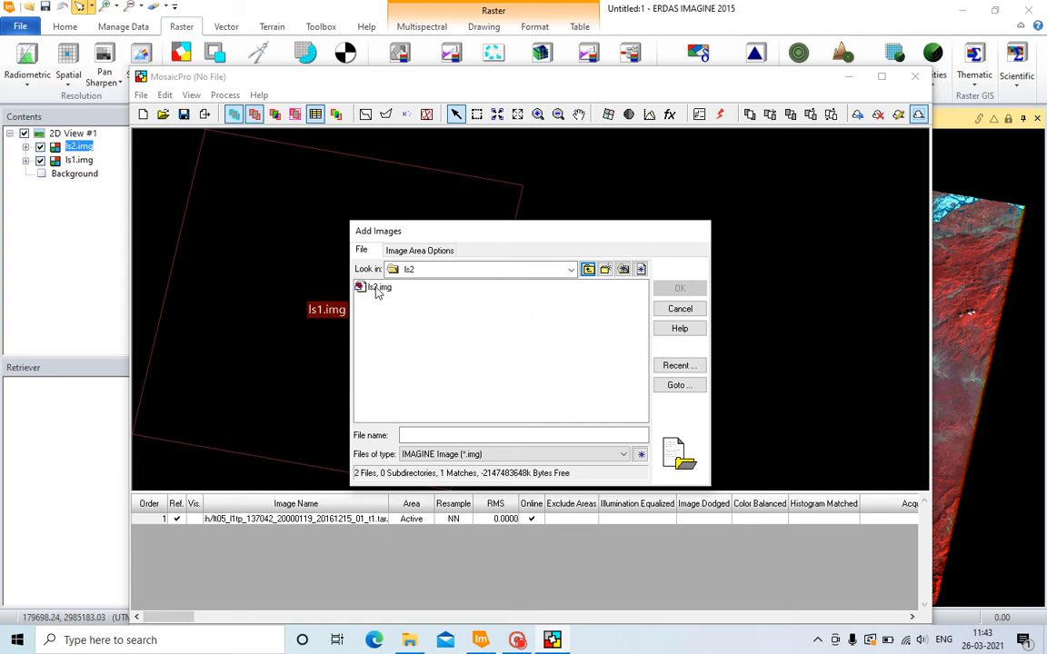
pyautogui.click(377, 288)
# Set the image area to Compute Active Area with the Edge boundary search type and add ls2.img to the mosaic.
pyautogui.click(420, 250)
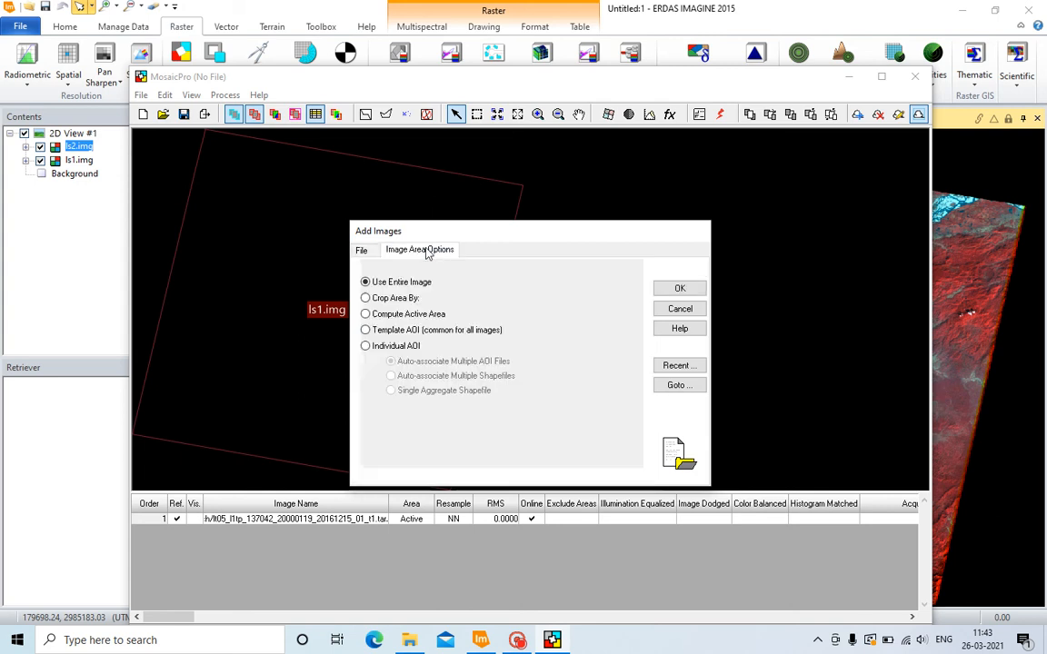
pyautogui.click(366, 314)
pyautogui.click(378, 440)
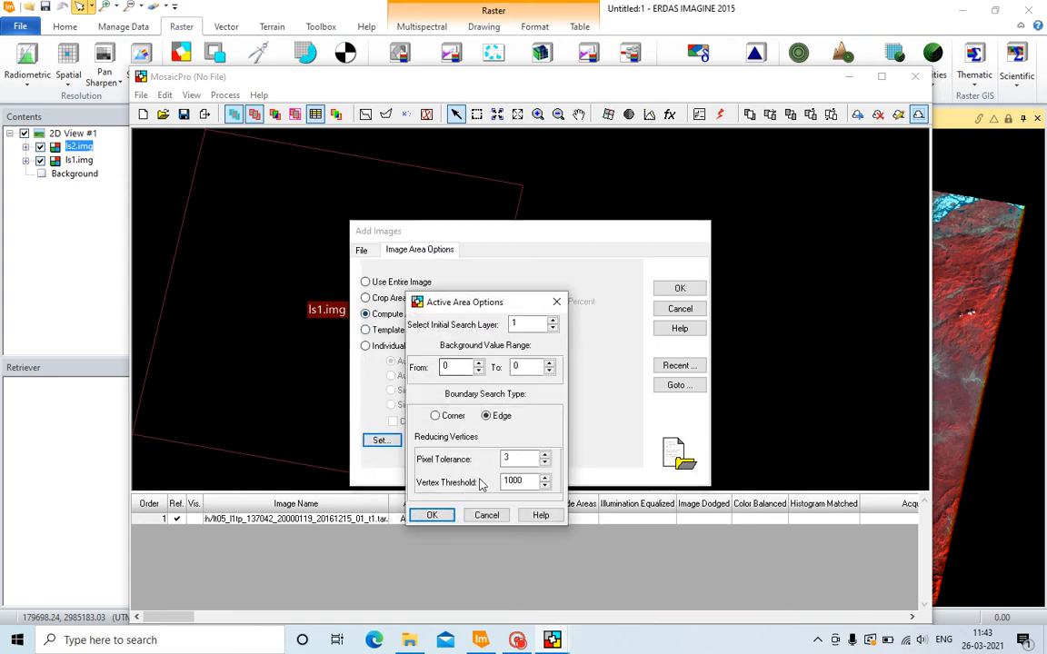
pyautogui.click(432, 514)
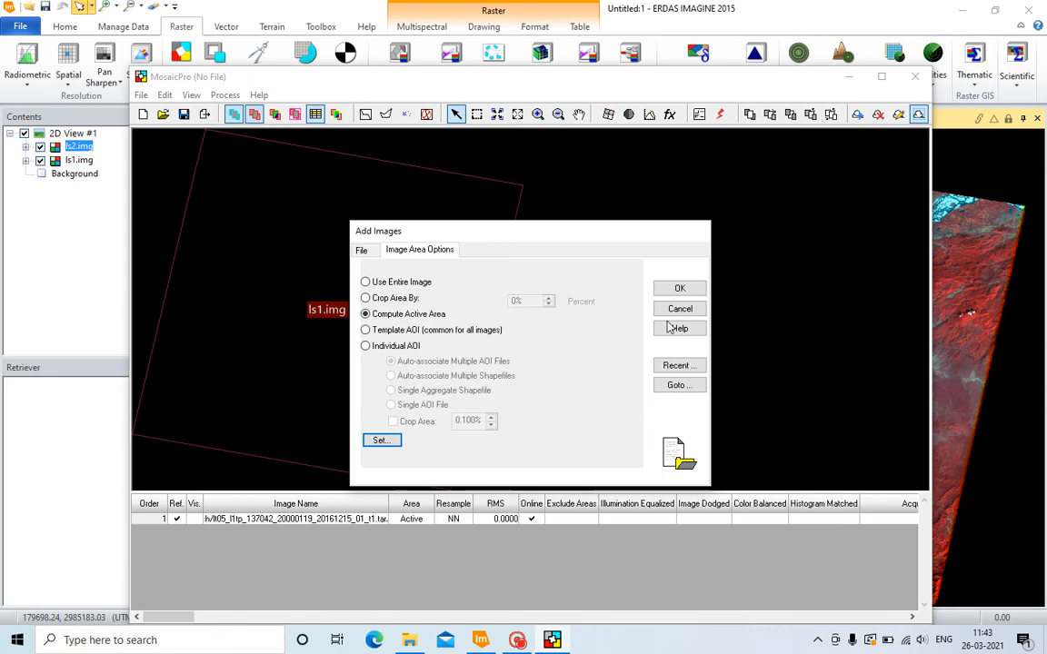
pyautogui.click(678, 289)
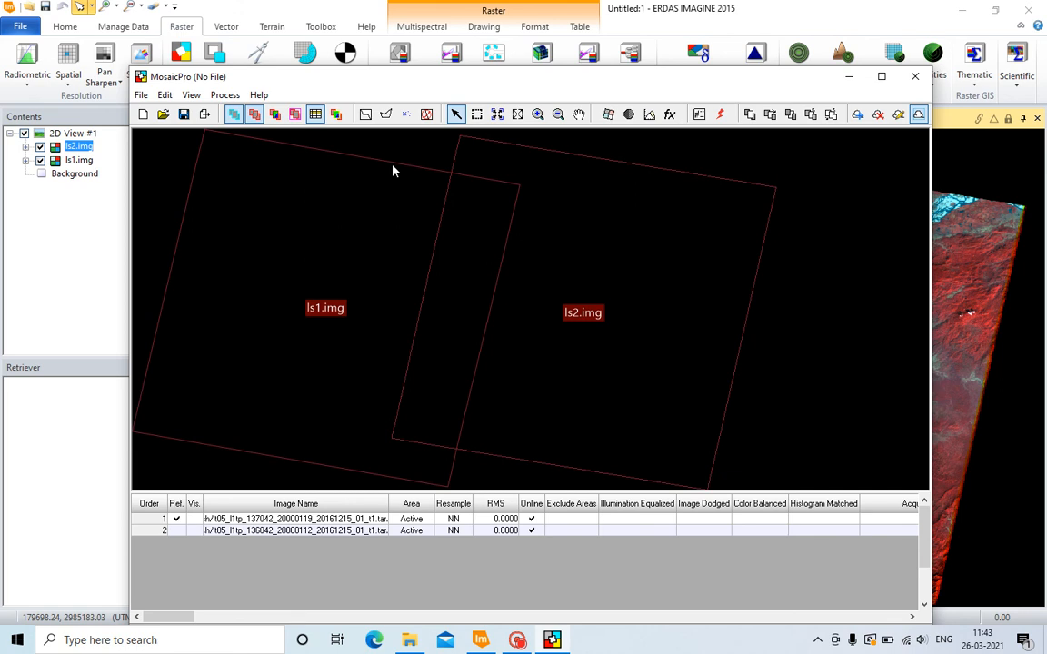
# Generate seamlines between ls1.img and ls2.img with the Most Nadir Seamline method and select the ls1.img footprint.
pyautogui.click(365, 116)
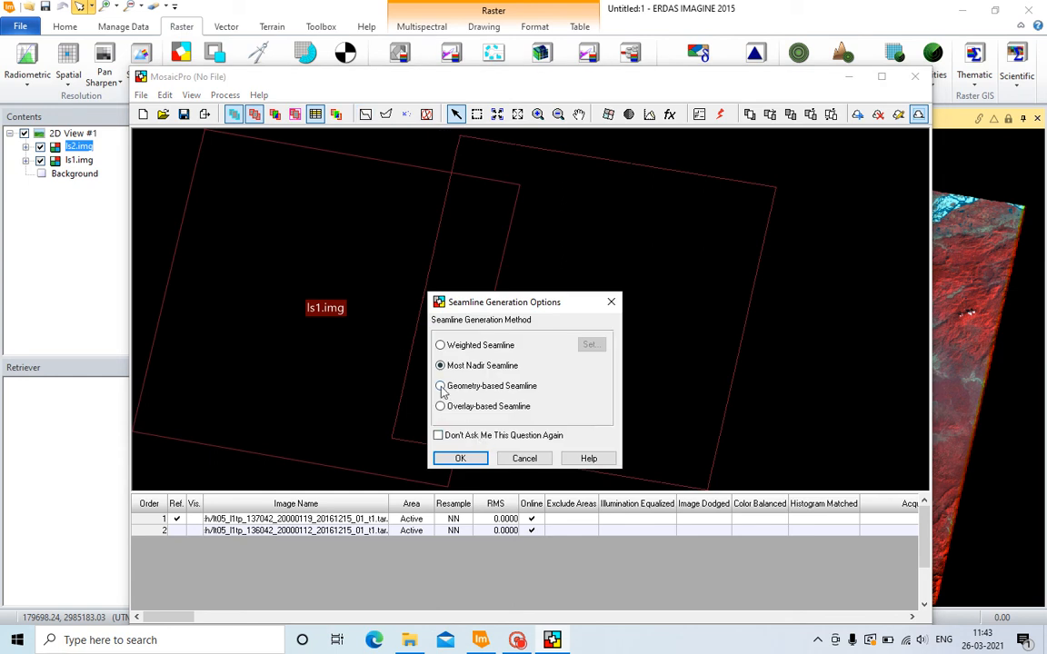
pyautogui.click(458, 459)
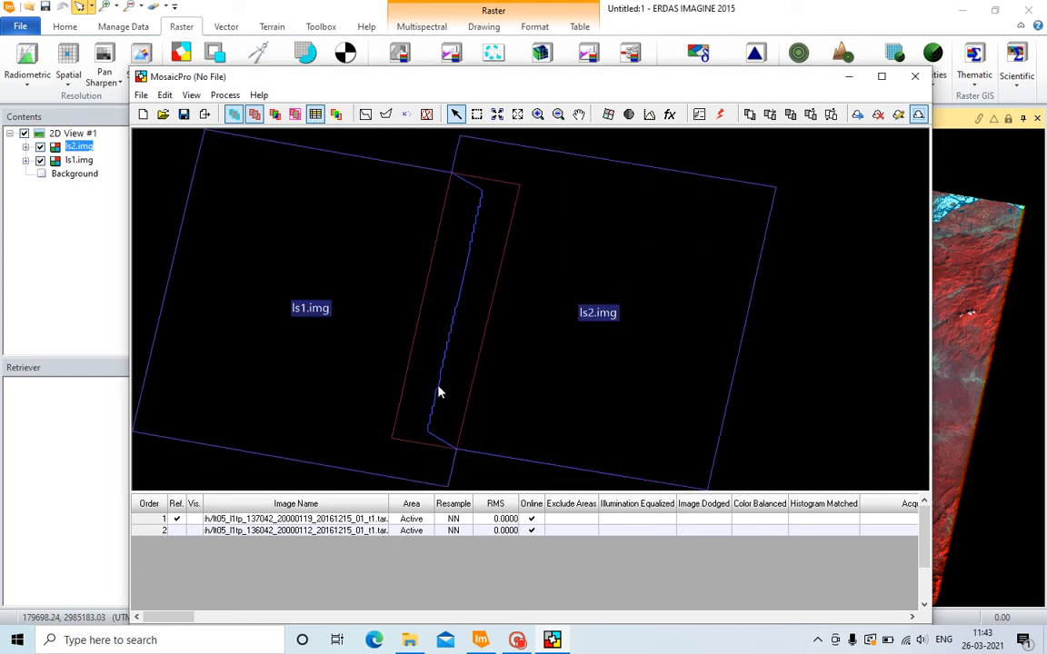
pyautogui.click(471, 320)
pyautogui.click(429, 323)
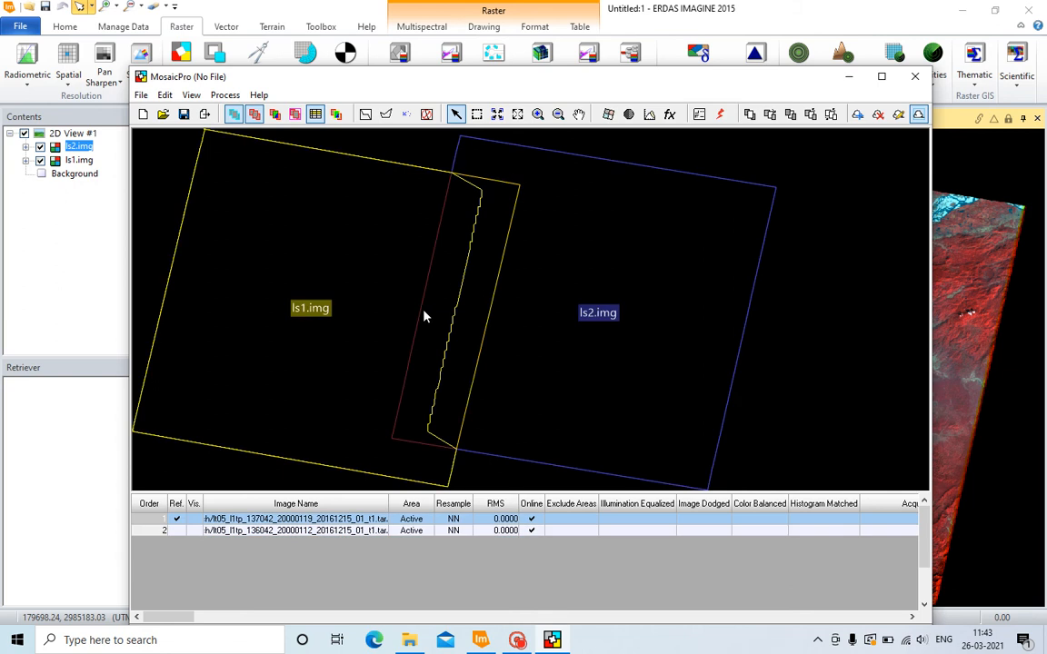
# Enable Use Color Balancing in the color corrections for the mosaic, keeping the Unsigned 8 bit output data type.
pyautogui.click(649, 115)
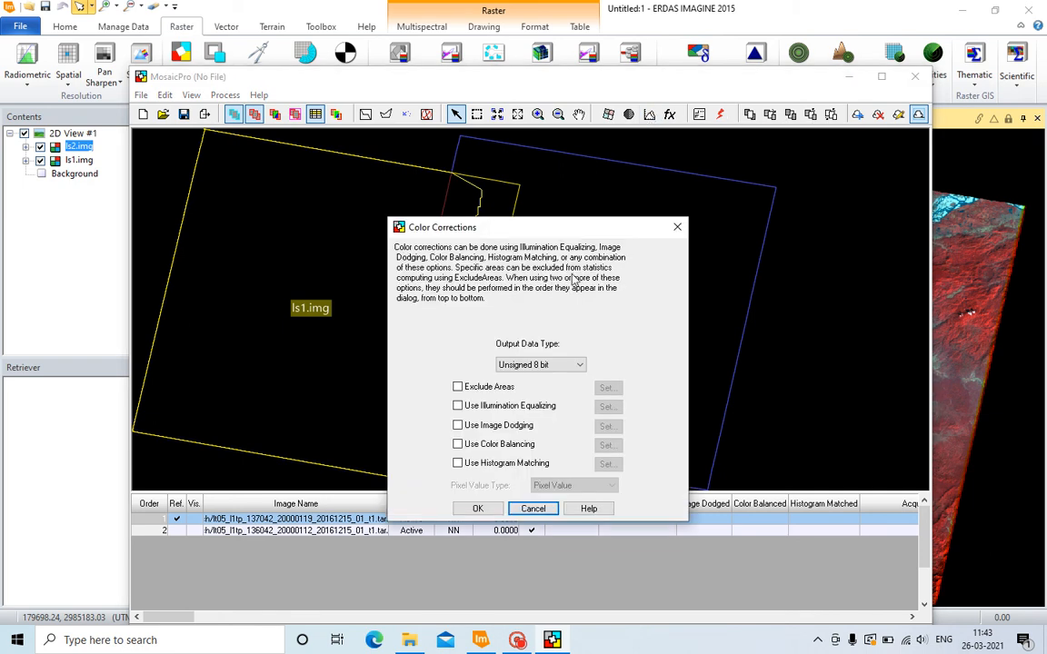
pyautogui.click(458, 445)
pyautogui.moveTo(575, 232); pyautogui.dragTo(577, 174)
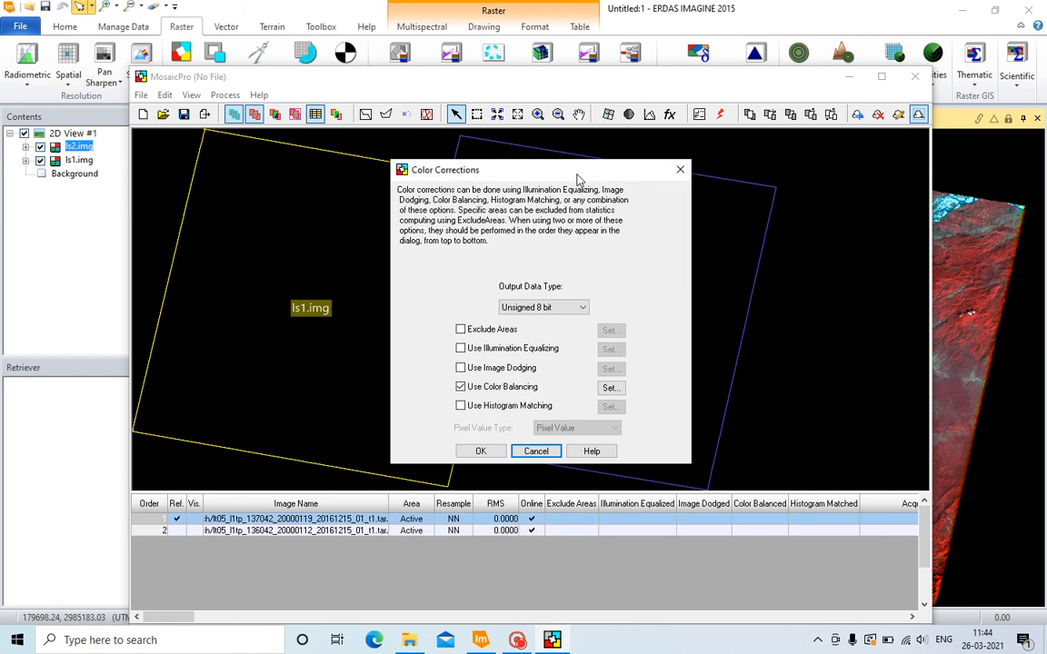
pyautogui.click(478, 452)
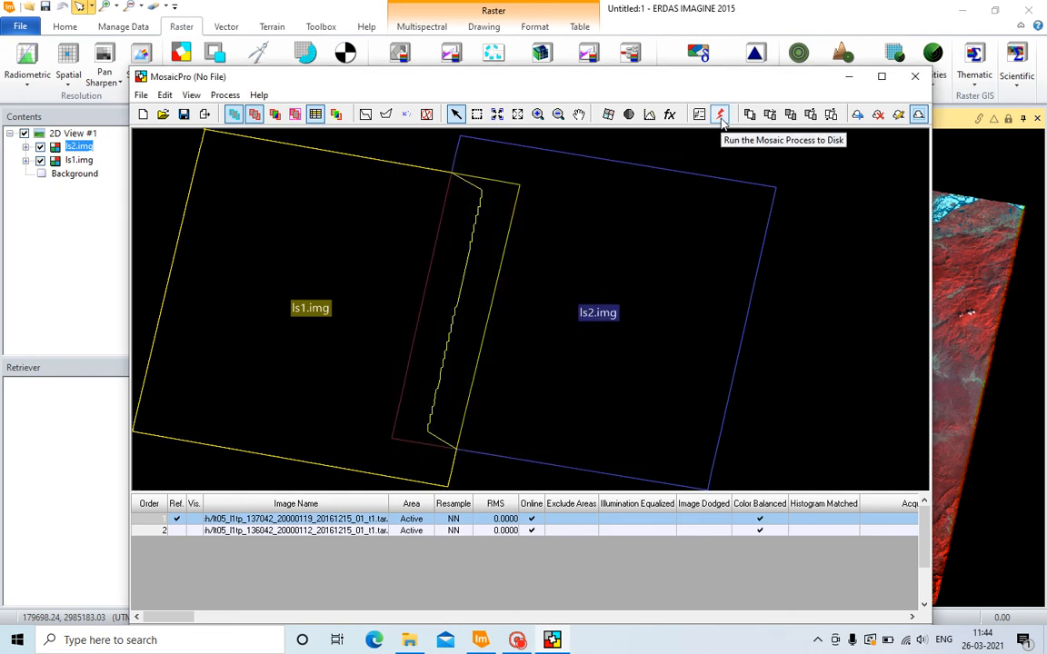
# Start the mosaic process to disk and name the output mosaicsat in the testing folder on drive D.
pyautogui.click(720, 116)
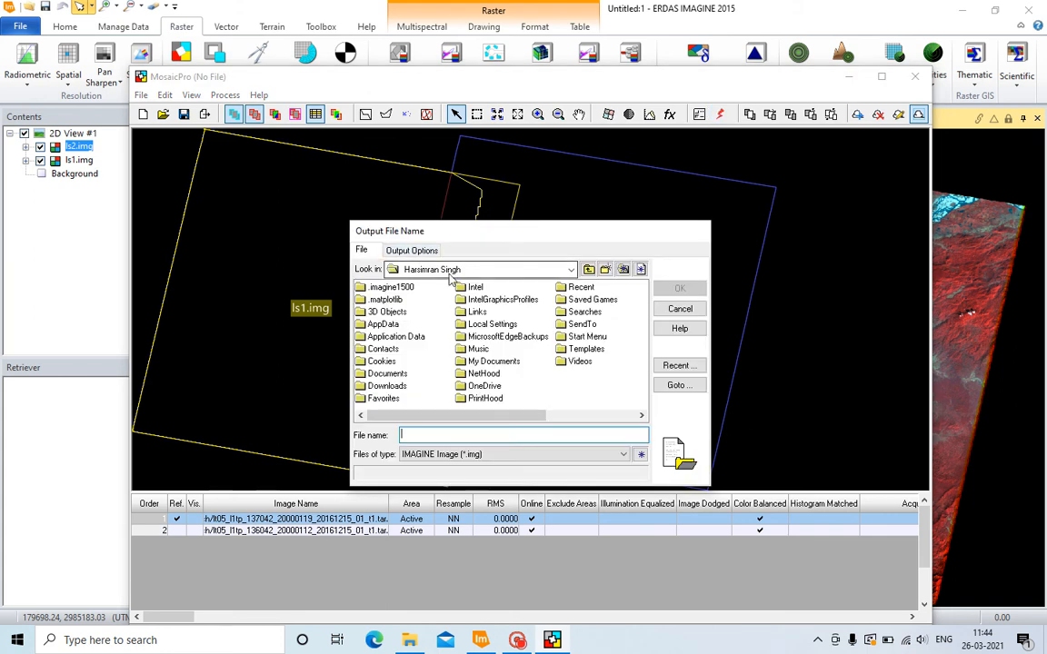
pyautogui.click(491, 271)
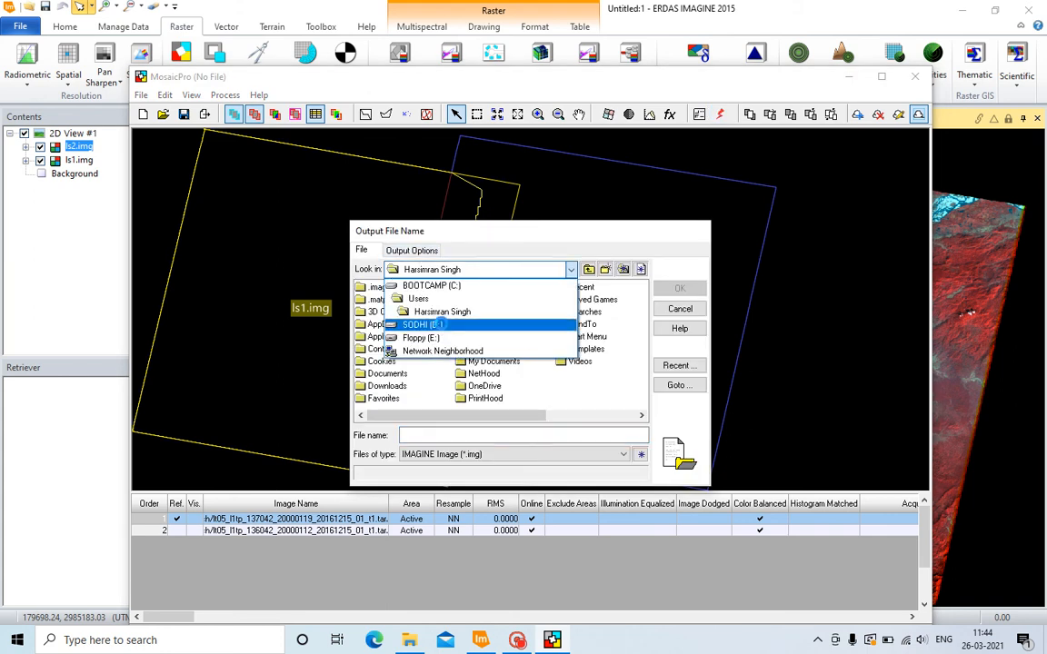
pyautogui.click(454, 325)
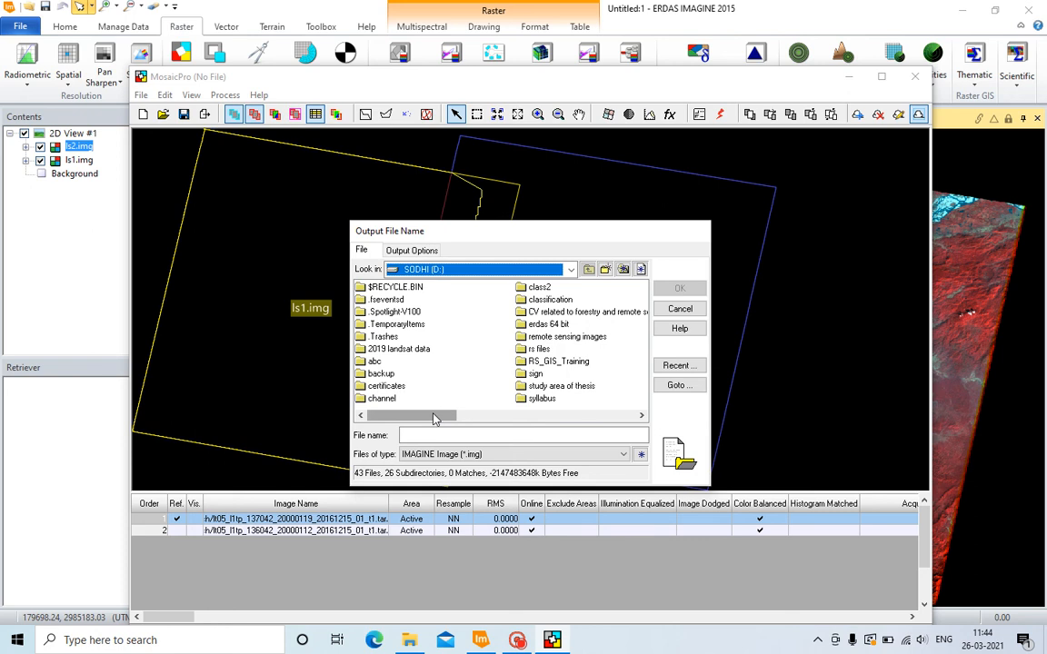
pyautogui.hscroll(5, 434, 418)
pyautogui.doubleClick(380, 300)
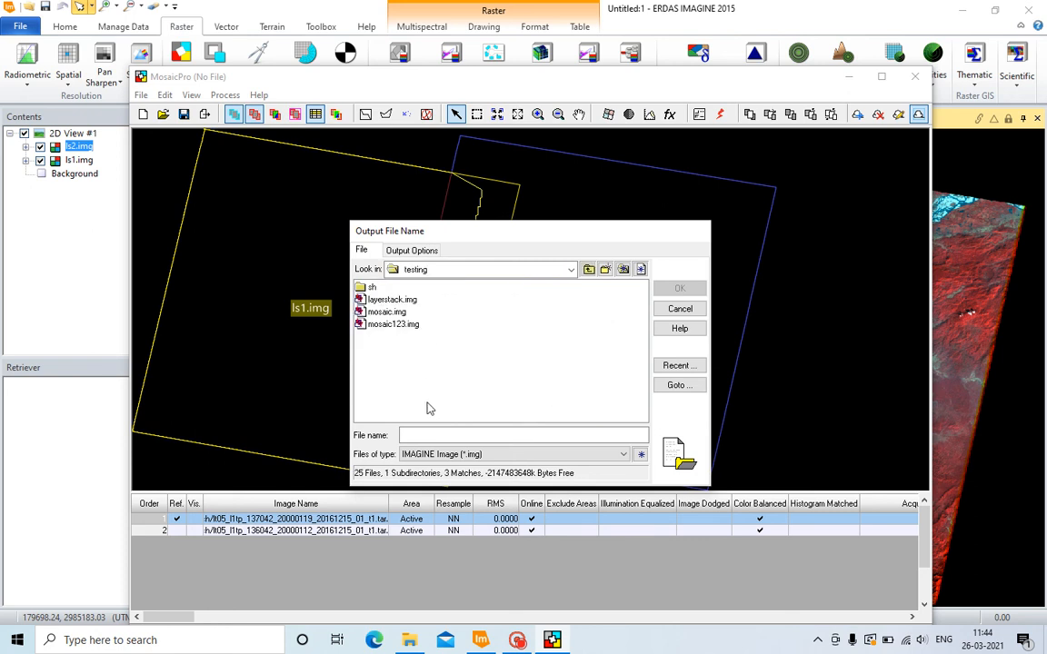
pyautogui.click(427, 435)
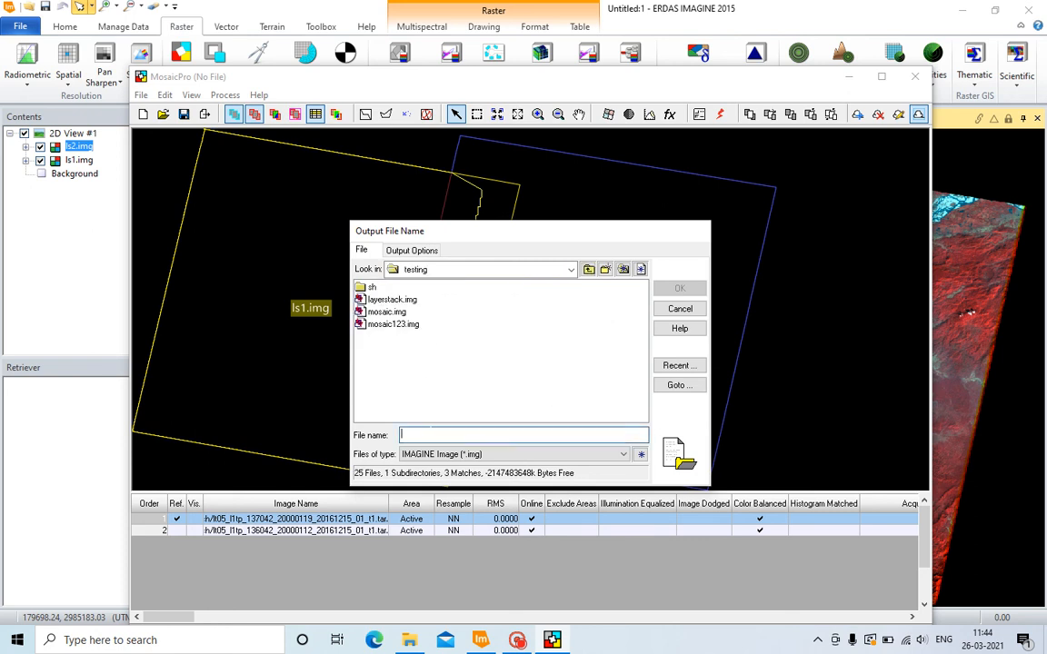
pyautogui.write('mosa')
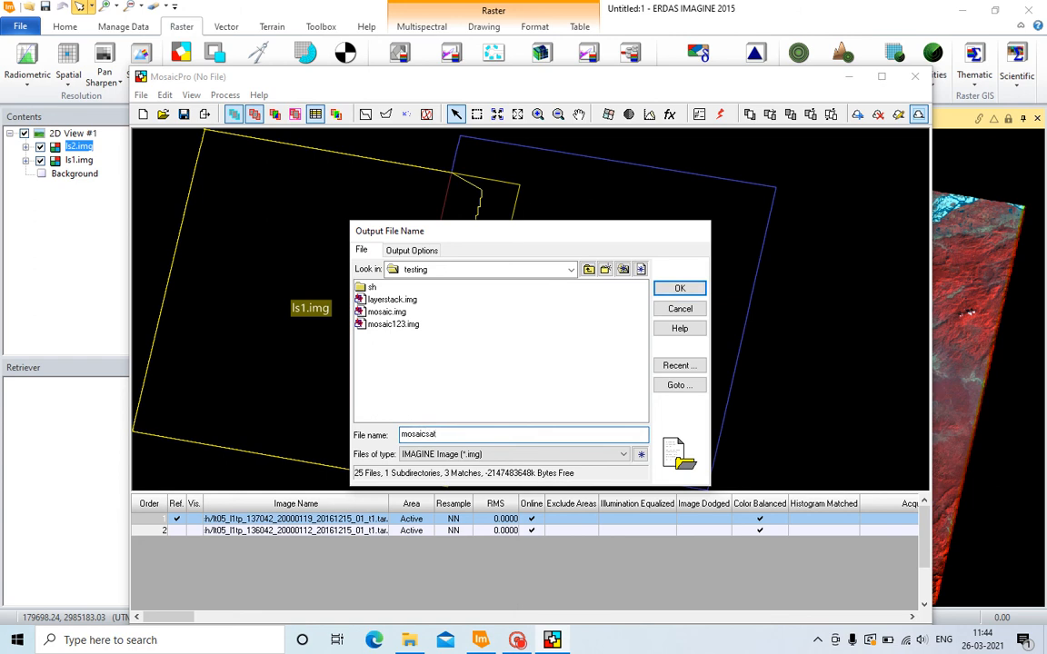
pyautogui.write('icsat')
# Enable the Stats Ignore Value of 0 in the output options, run the mosaic and close the process list.
pyautogui.click(414, 252)
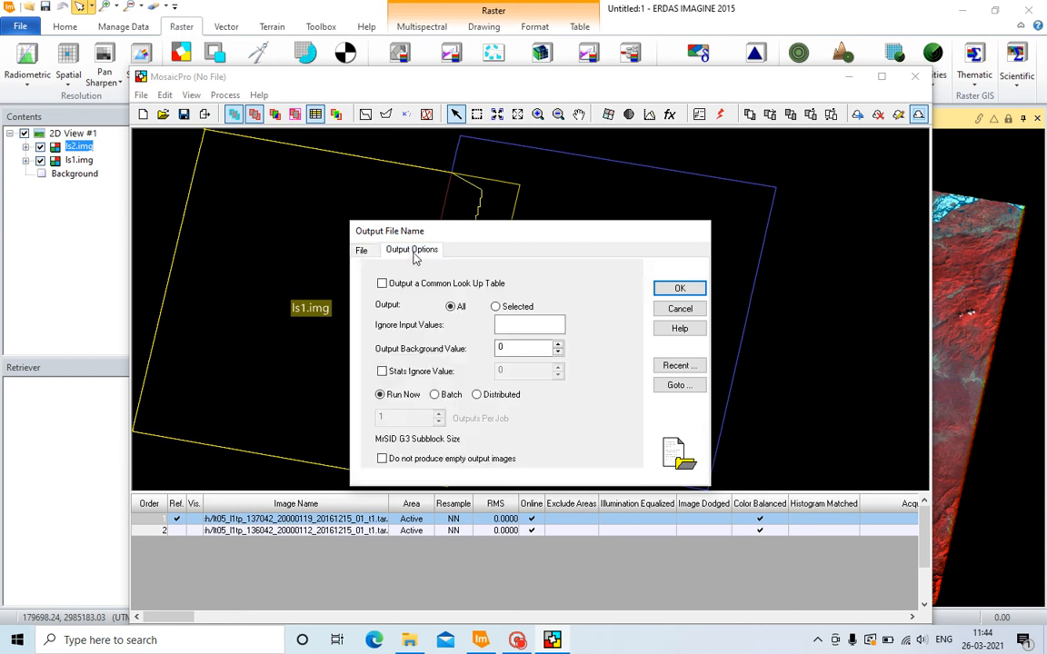
pyautogui.click(381, 371)
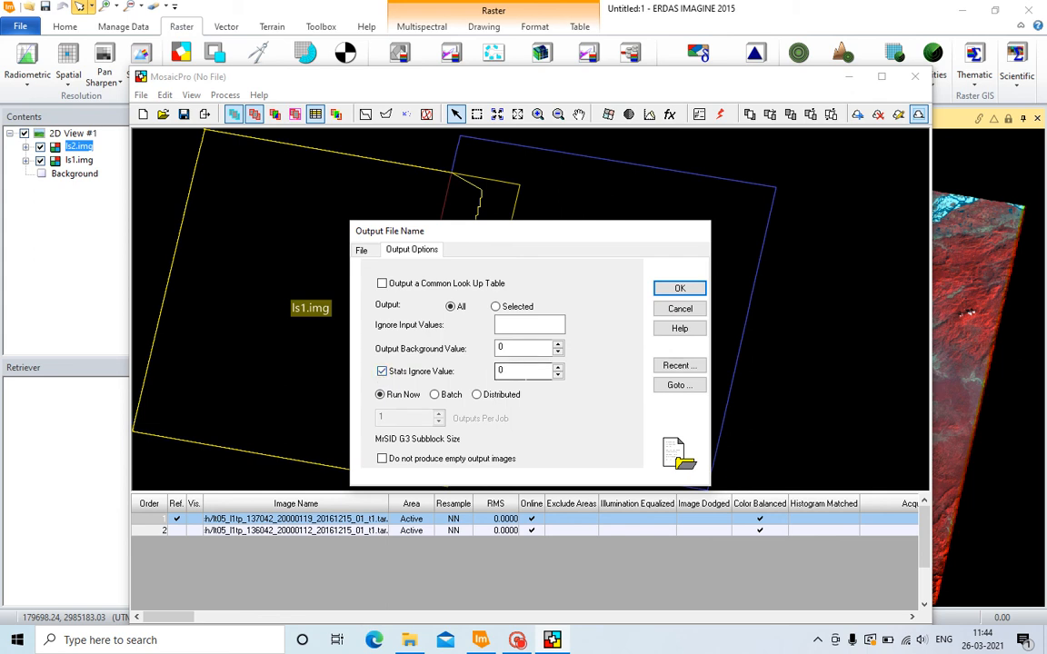
pyautogui.click(678, 289)
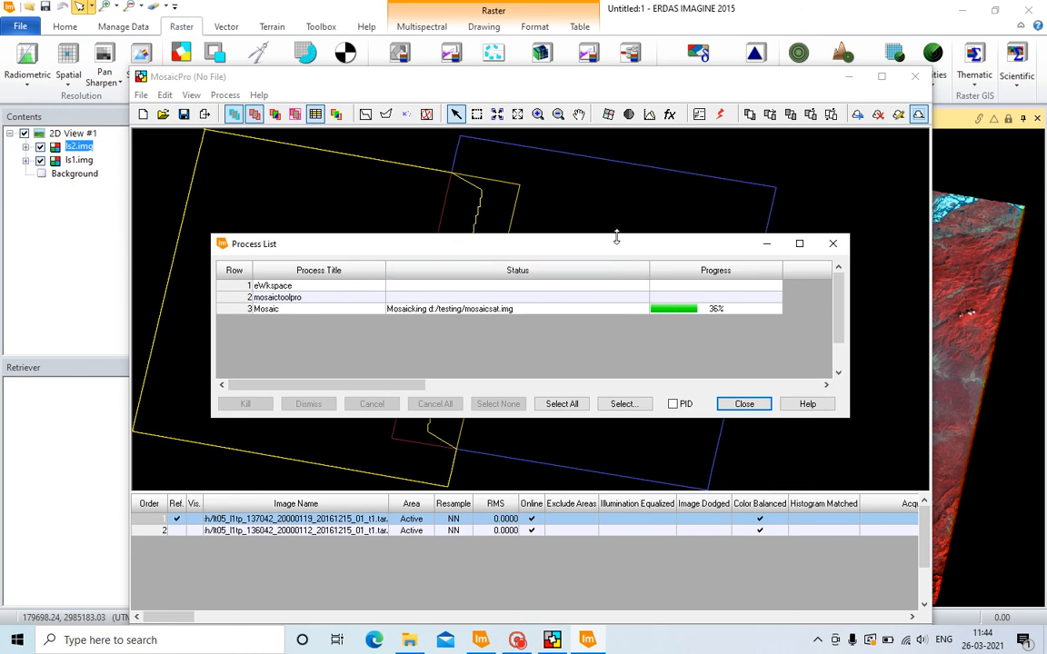
pyautogui.moveTo(631, 252); pyautogui.dragTo(559, 224)
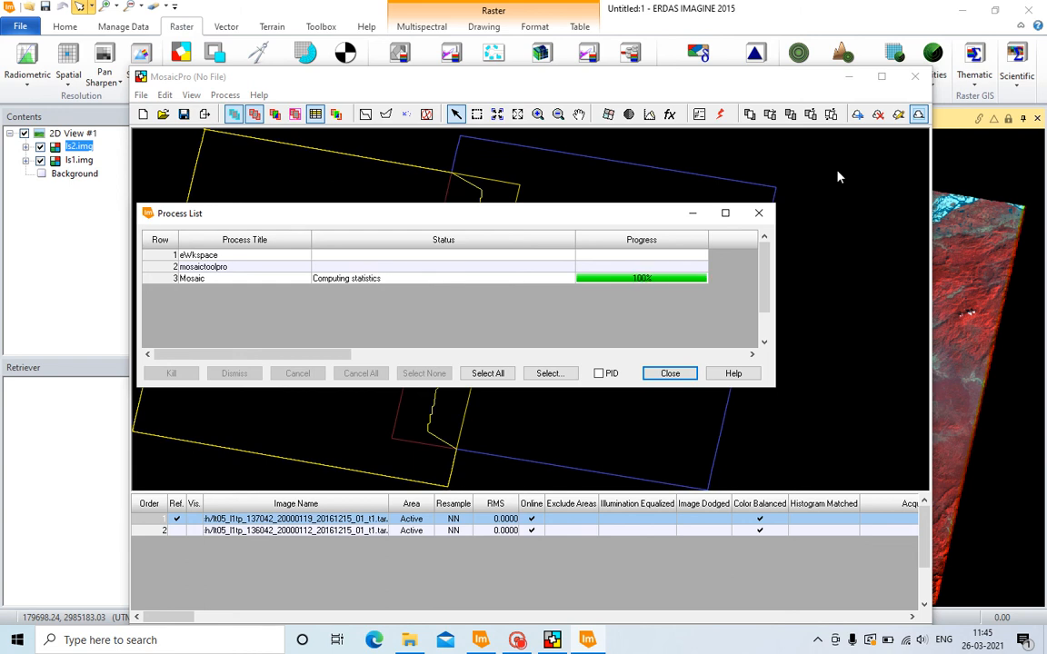
pyautogui.click(669, 374)
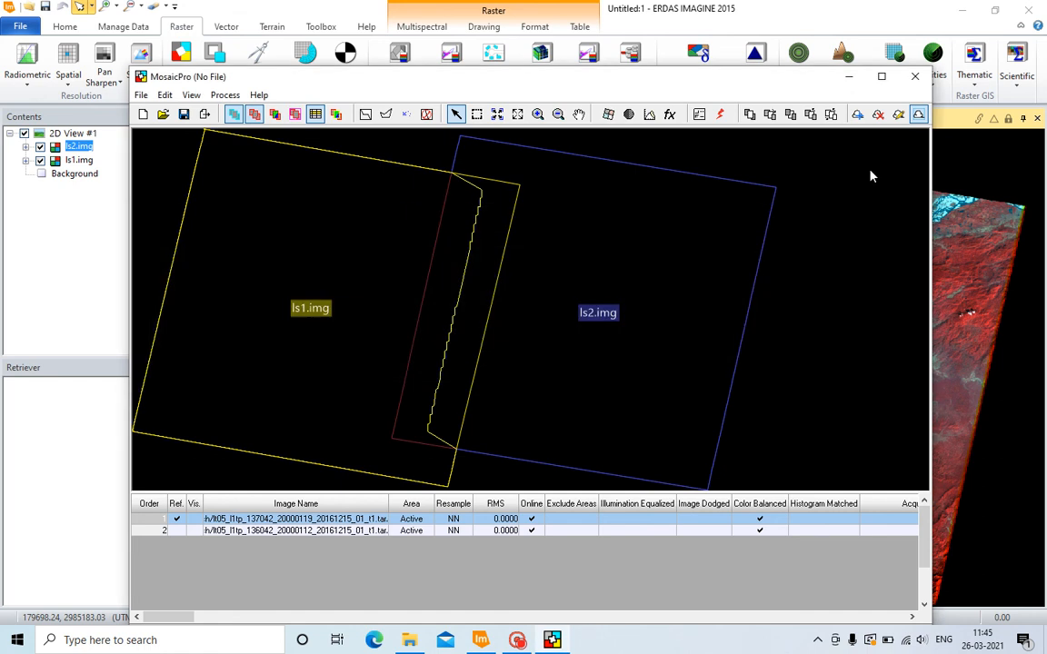
# Close MosaicPro without saving the mosaic definition and remove ls1.img and ls2.img from the 2D view.
pyautogui.click(914, 76)
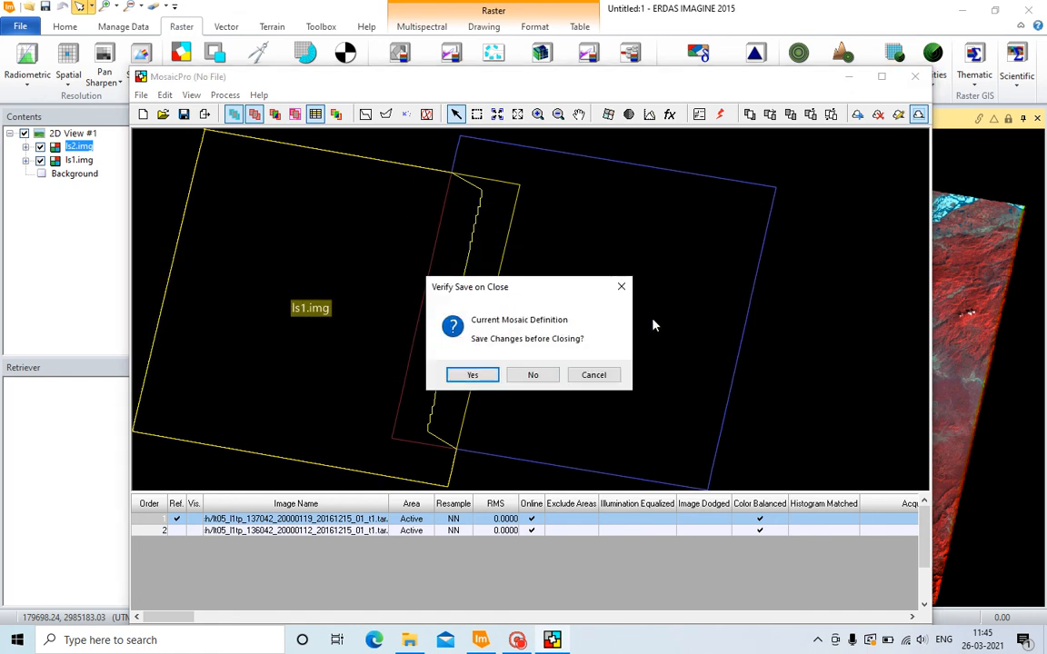
pyautogui.click(532, 374)
pyautogui.keyDown('ctrl'); pyautogui.click(82, 160); pyautogui.keyUp('ctrl')
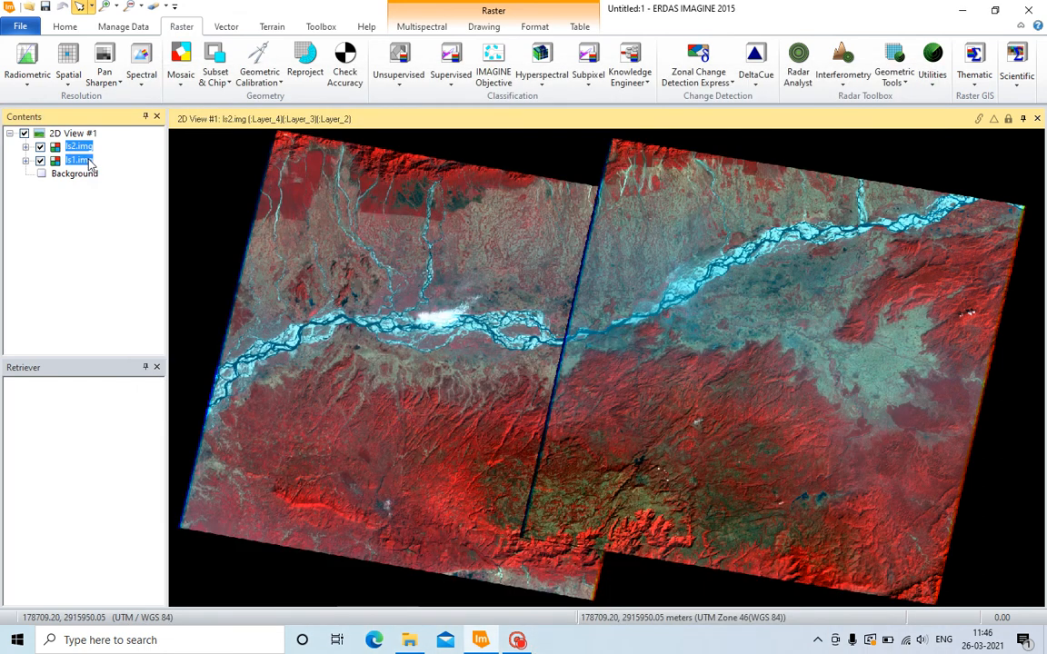
pyautogui.rightClick(87, 160)
pyautogui.click(109, 167)
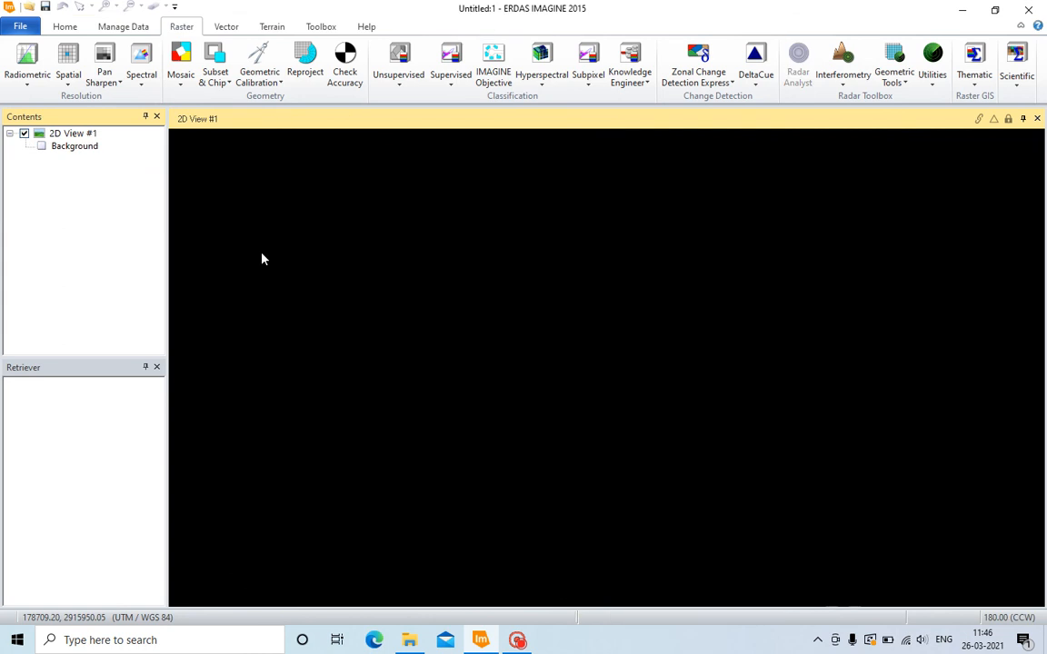
# Switch to File Explorer and go up from the ls2 folder to the testing folder on drive D.
pyautogui.click(411, 643)
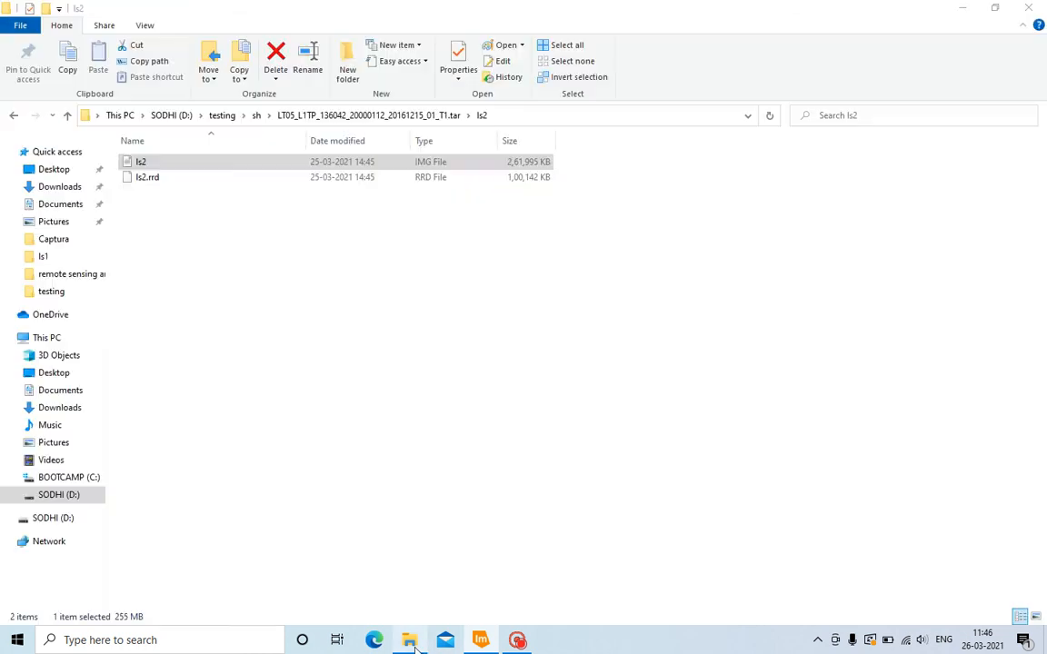
pyautogui.click(68, 115)
pyautogui.click(67, 115)
pyautogui.click(67, 116)
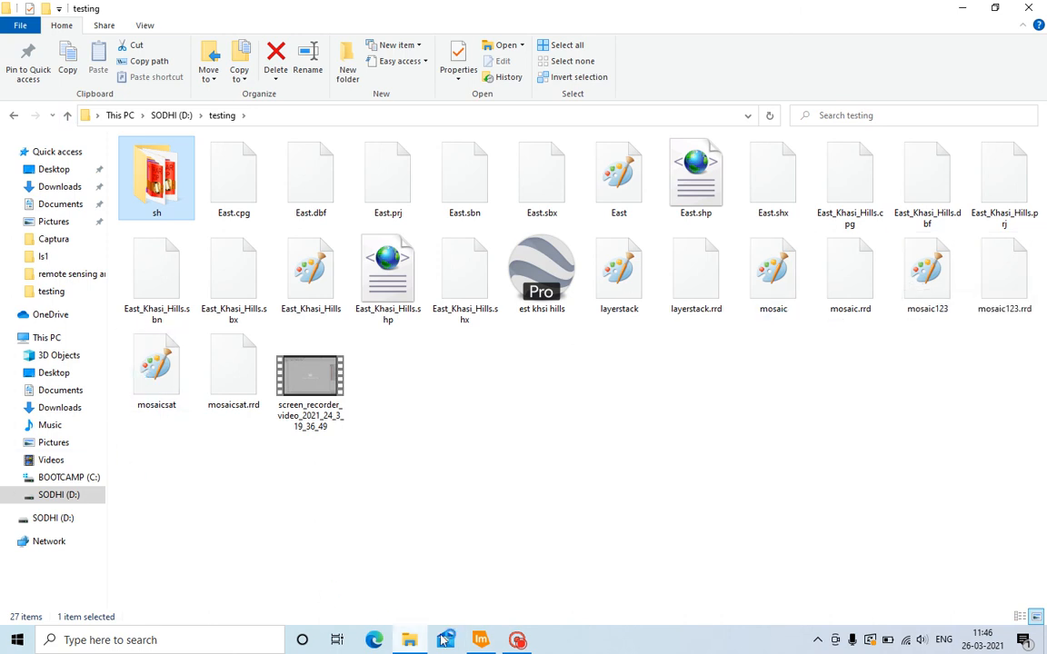
# Load mosaicsat from the testing folder into the 2D view of ERDAS IMAGINE and maximize the application window.
pyautogui.click(479, 639)
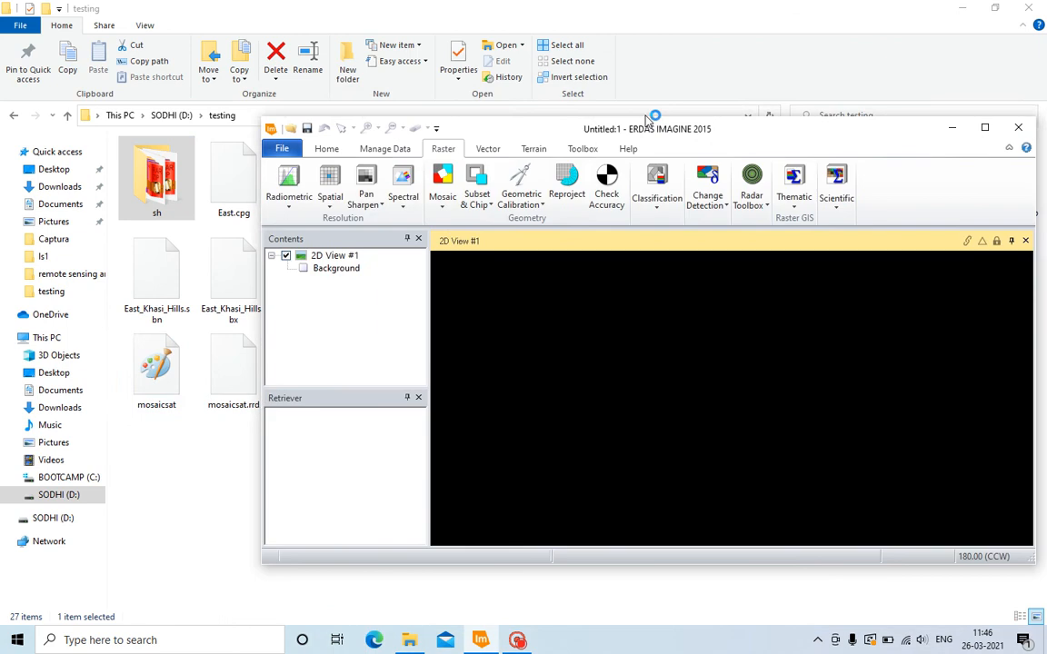
pyautogui.moveTo(157, 364); pyautogui.dragTo(732, 386)
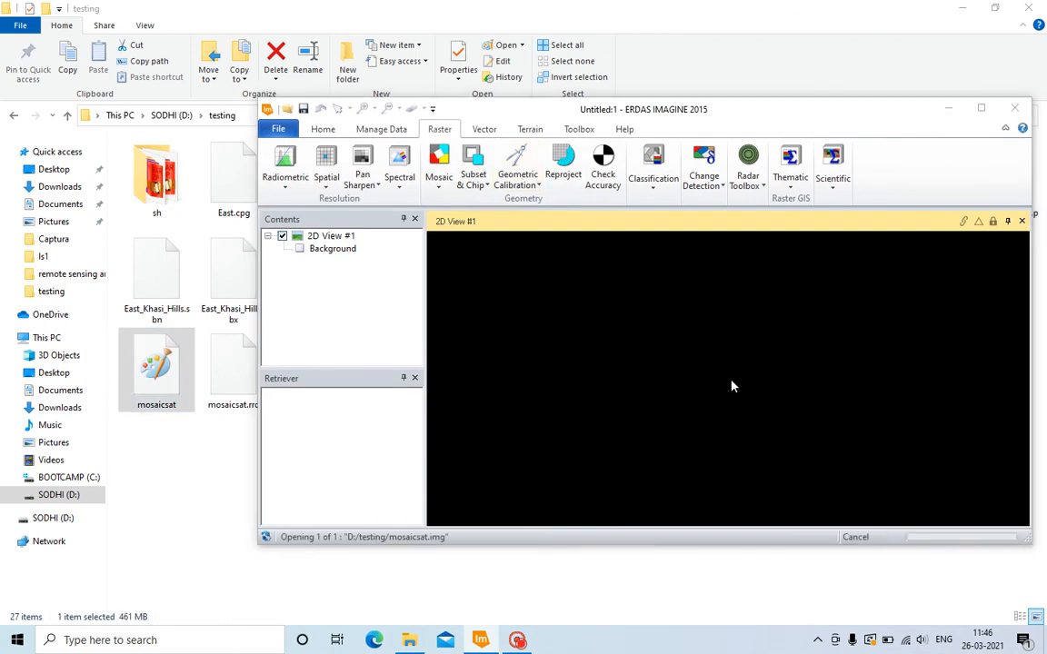
pyautogui.click(981, 108)
pyautogui.rightClick(537, 286)
pyautogui.click(598, 481)
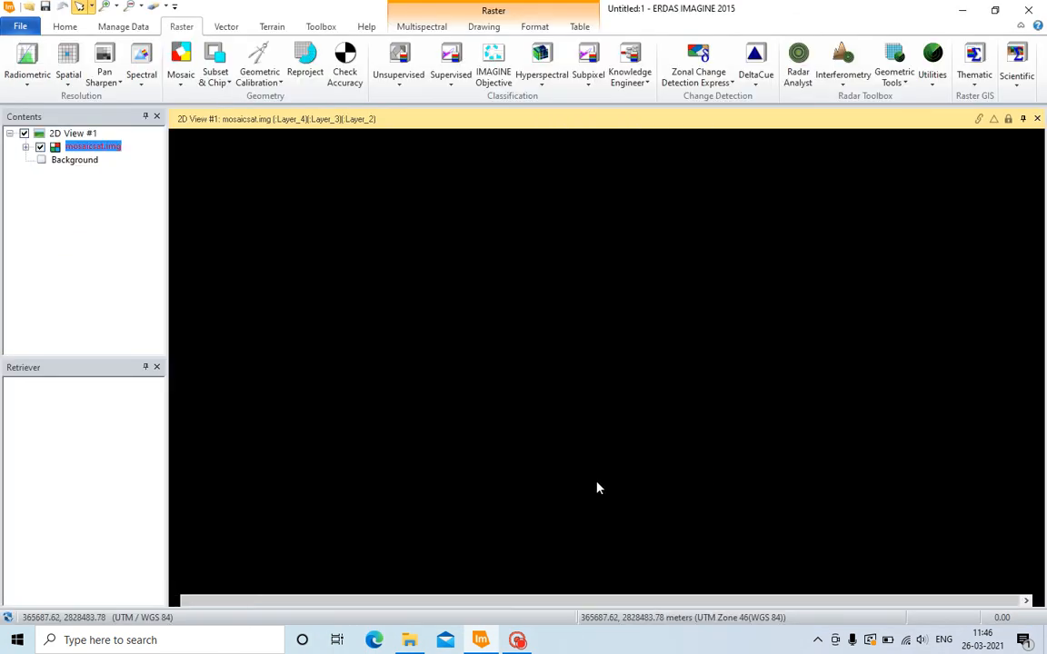